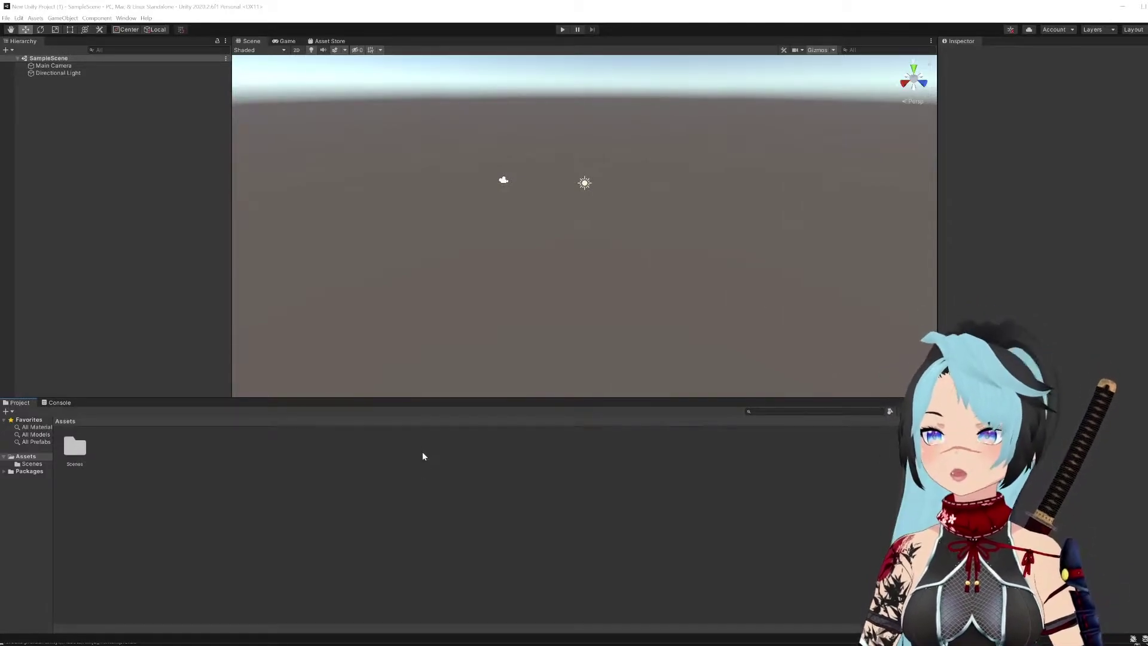
- Import the Unity_VRM.unitypackage file from the Unity Files folder into the project
{"action": "left_click", "coordinate": [278, 644]}
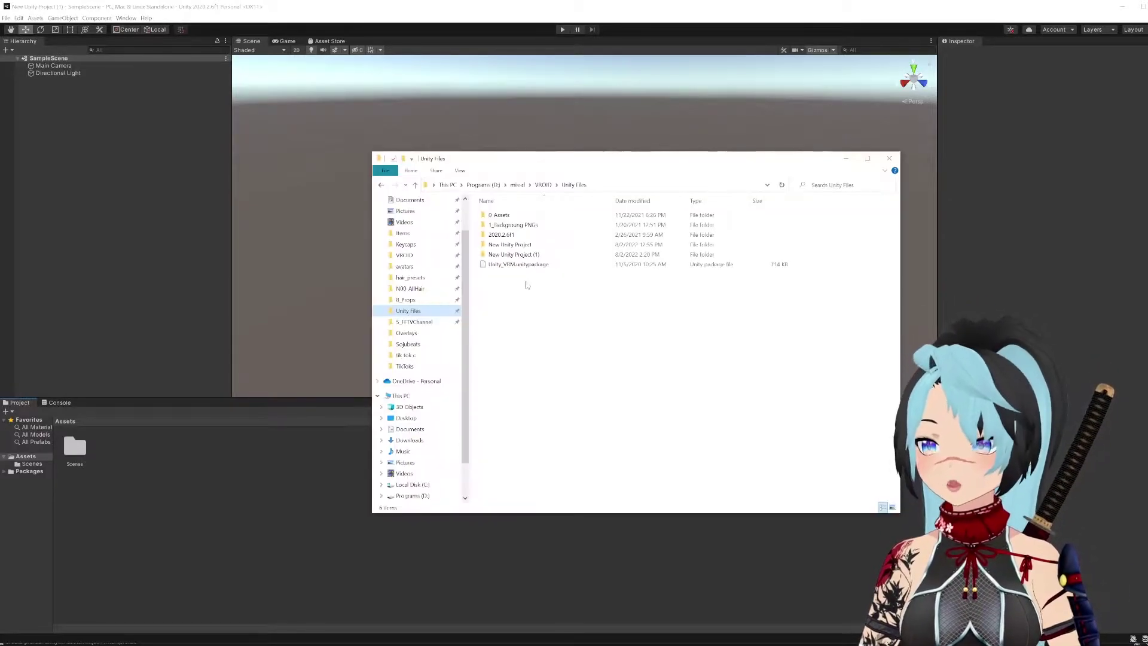
{"action": "left_click_drag", "start_coordinate": [503, 265], "coordinate": [38, 456]}
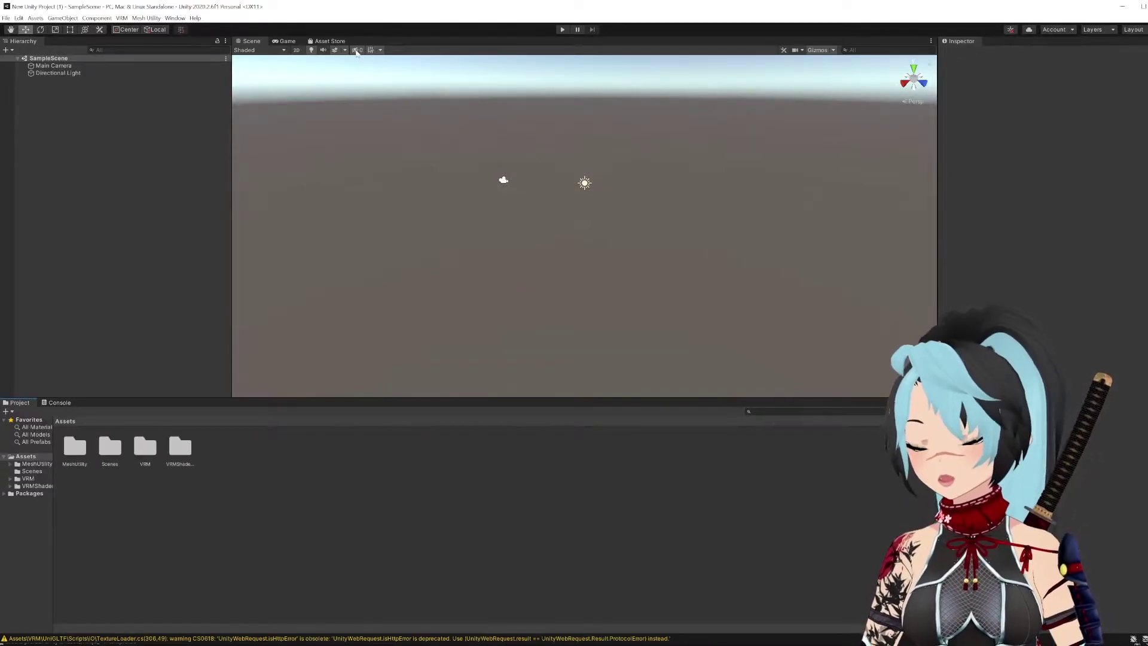
- Import the Ninja_Base VRM avatar into the project's assets with UniVRM-0.61.1
{"action": "left_click", "coordinate": [122, 18]}
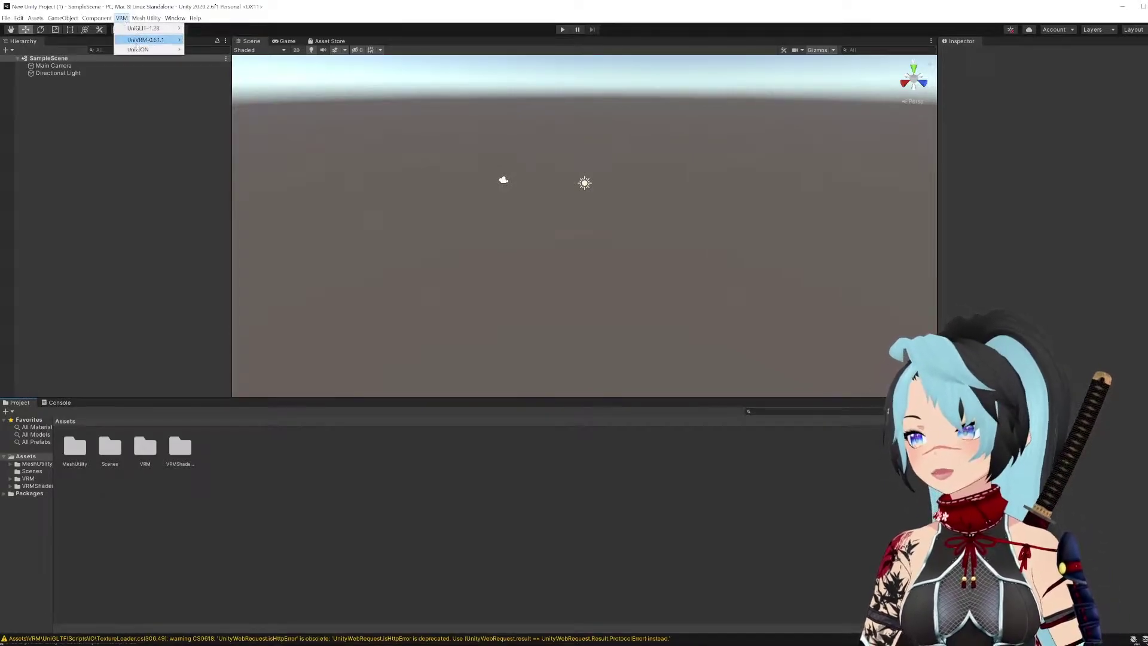
{"action": "mouse_move", "coordinate": [144, 38]}
{"action": "left_click", "coordinate": [203, 58]}
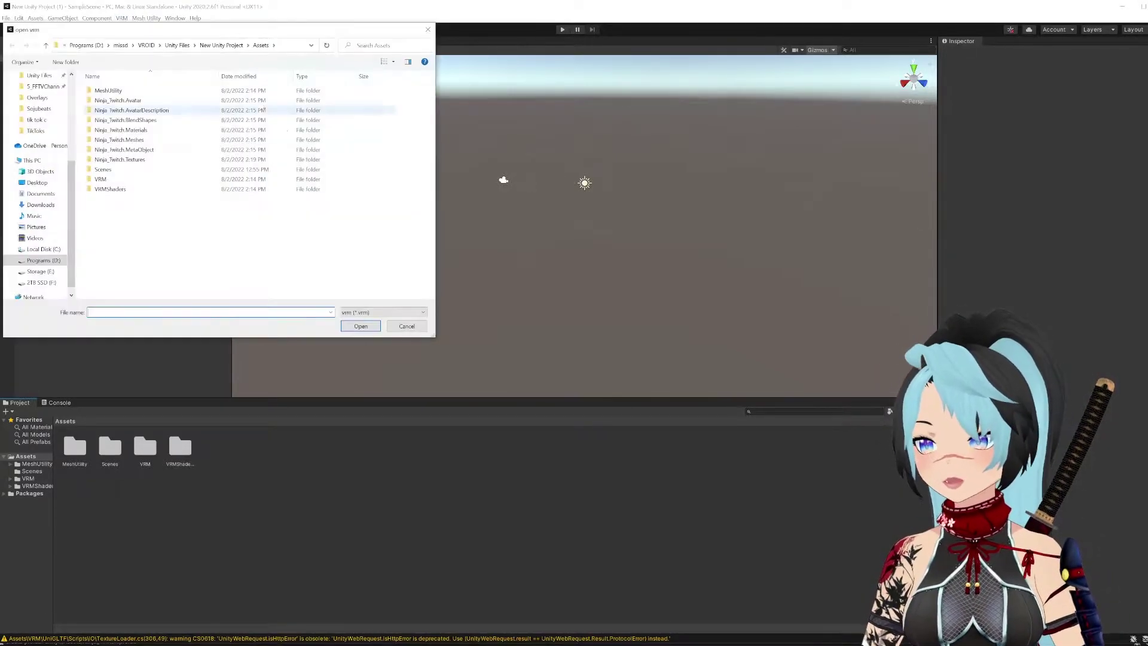
{"action": "left_click_drag", "start_coordinate": [226, 22], "coordinate": [226, 41]}
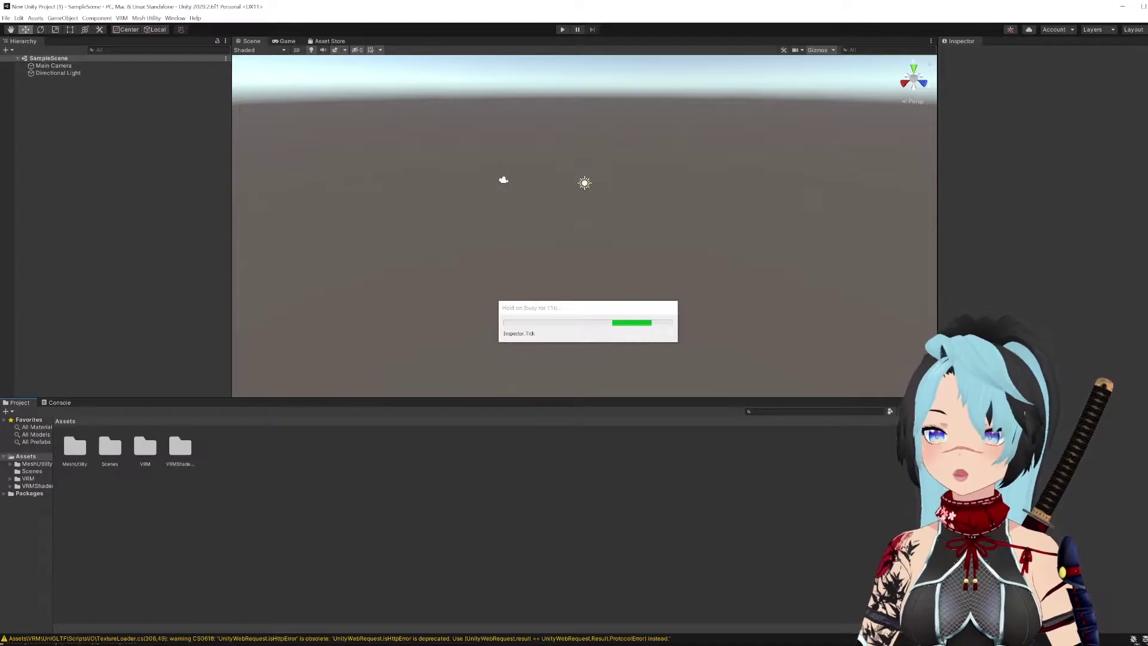
- Switch to the Chrome browser, search Google for "3d sword fbx" and open TurboSquid's Free FBX Sword Models results
{"action": "left_click_drag", "start_coordinate": [1147, 135], "coordinate": [473, 2]}
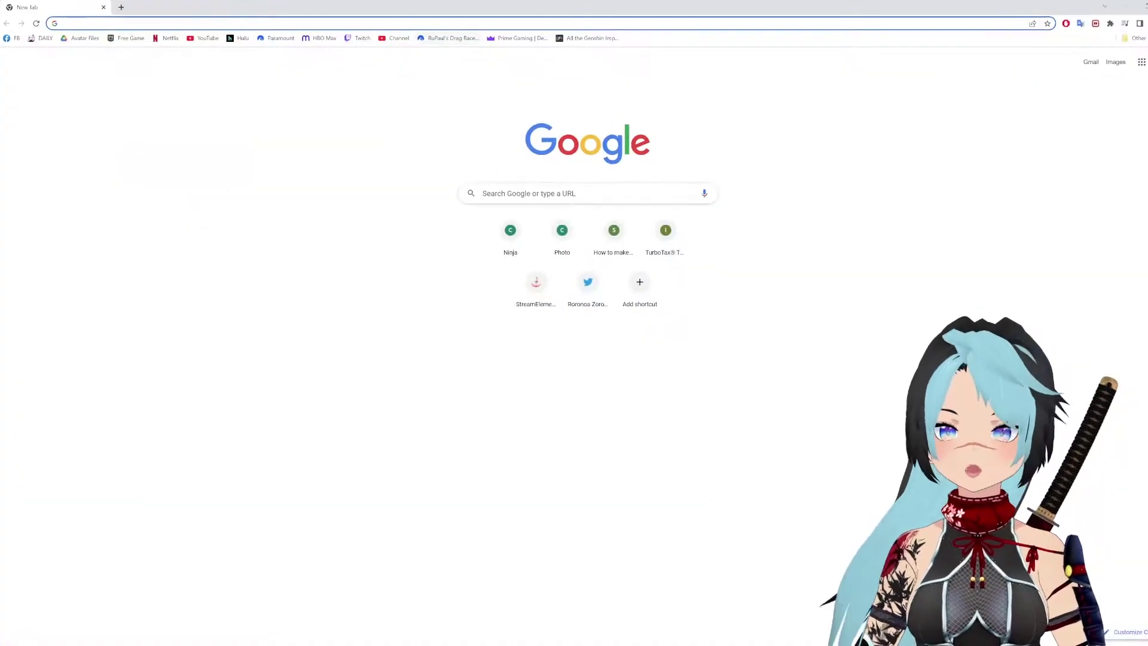
{"action": "left_click", "coordinate": [442, 23]}
{"action": "key", "text": "Down"}
{"action": "key", "text": "Return"}
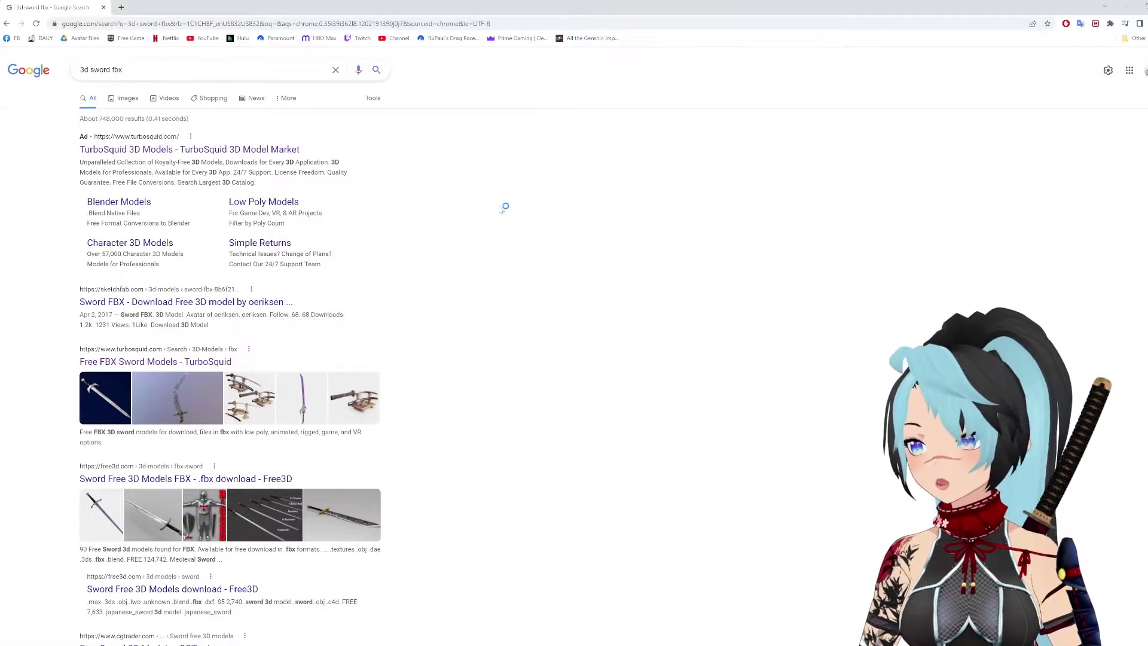
{"action": "scroll", "coordinate": [297, 261], "scroll_direction": "down", "scroll_amount": 2}
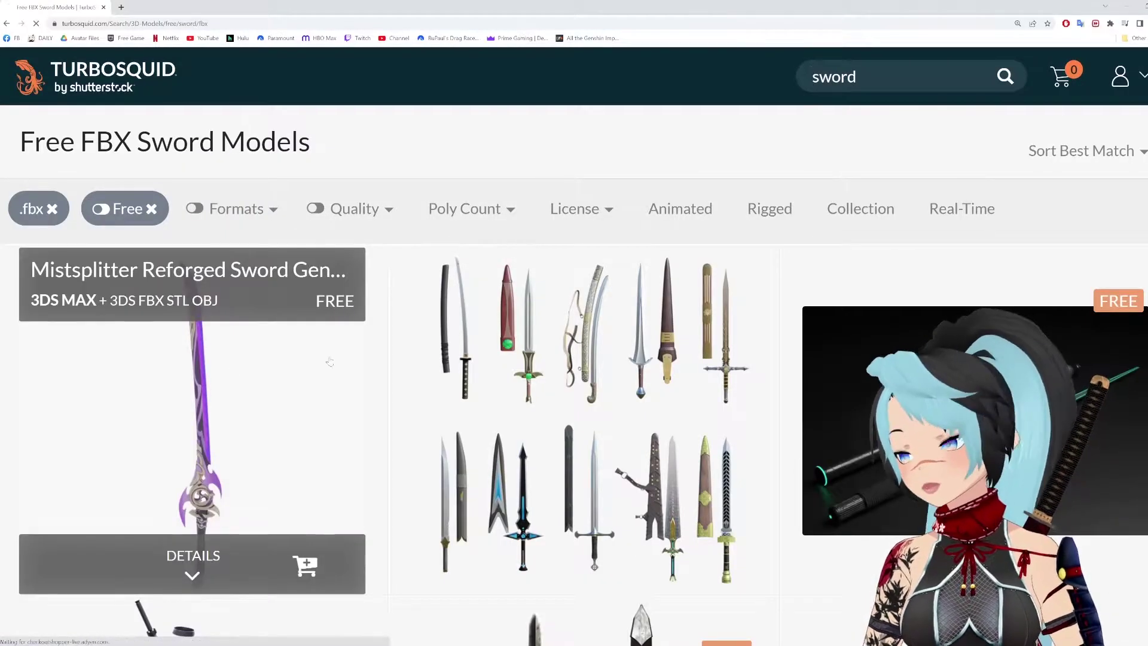
- Open the free Mistsplitter Reforged Sword model, go to its download files and show all available formats
{"action": "left_click", "coordinate": [329, 361]}
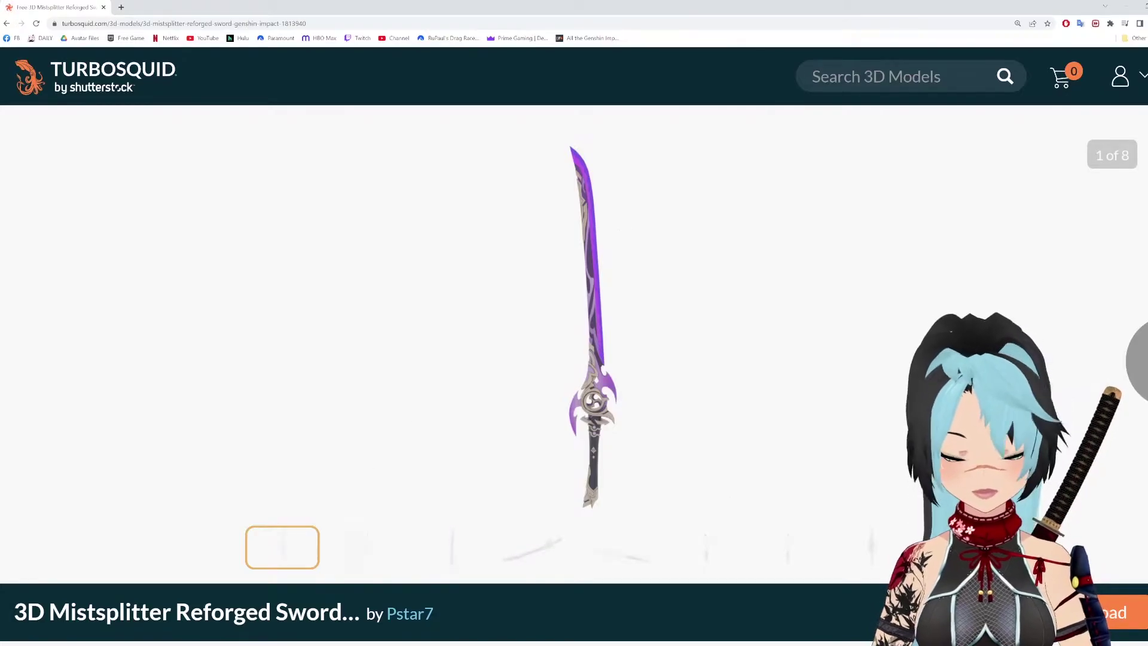
{"action": "left_click", "coordinate": [1112, 612]}
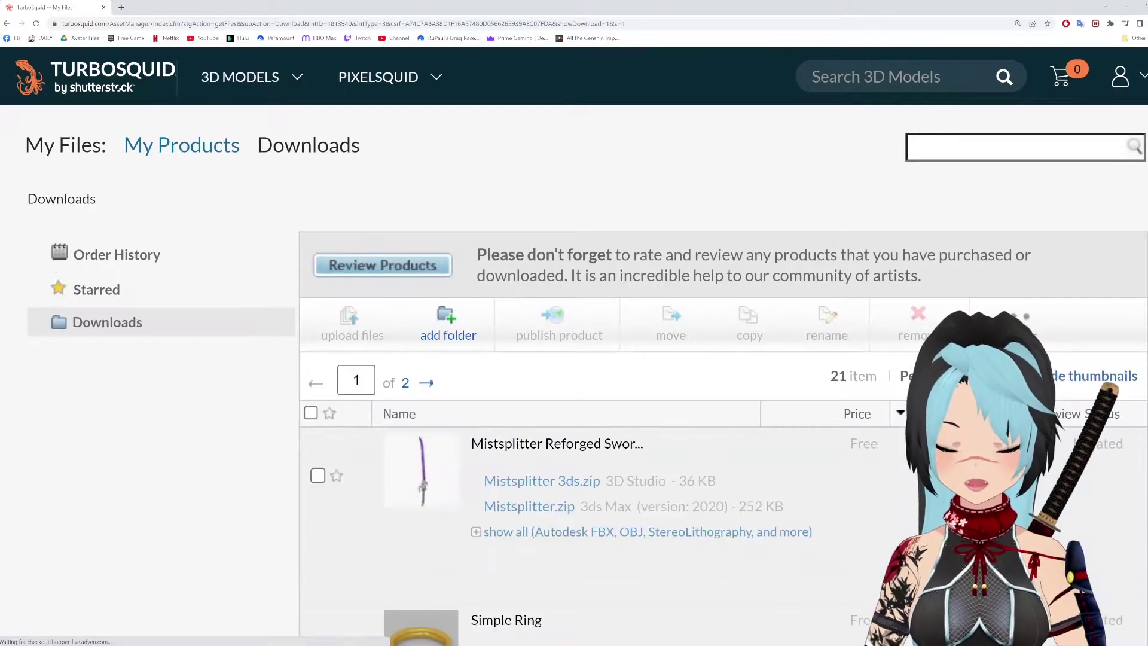
{"action": "scroll", "coordinate": [1010, 202], "scroll_direction": "down", "scroll_amount": 2}
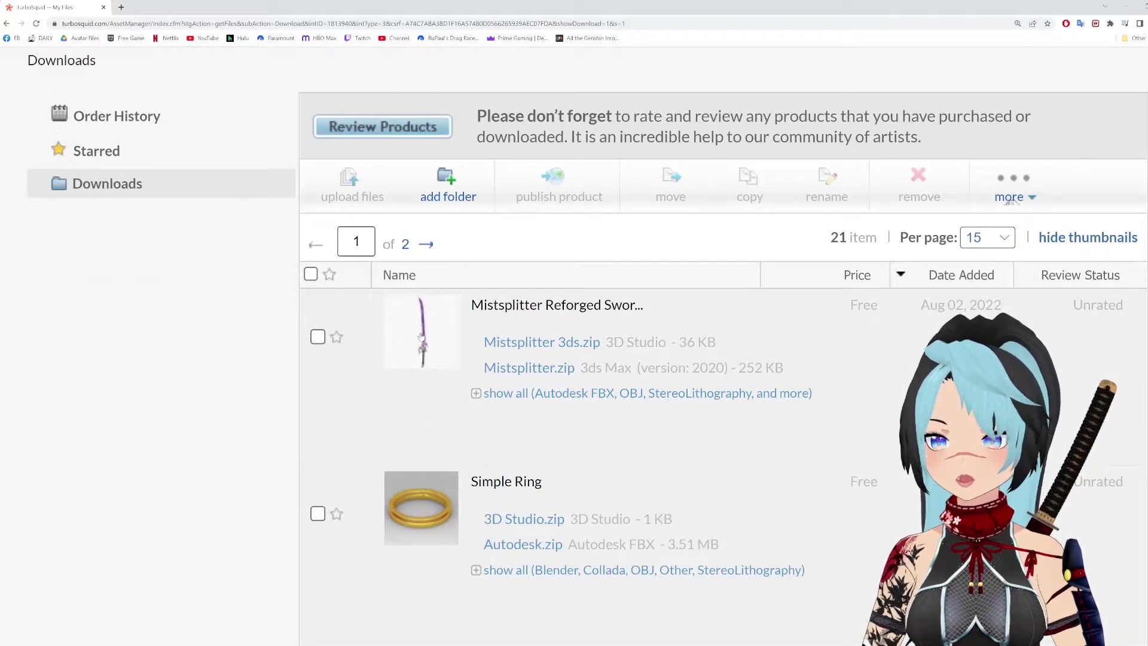
{"action": "left_click", "coordinate": [507, 394]}
{"action": "scroll", "coordinate": [508, 396], "scroll_direction": "down", "scroll_amount": 2}
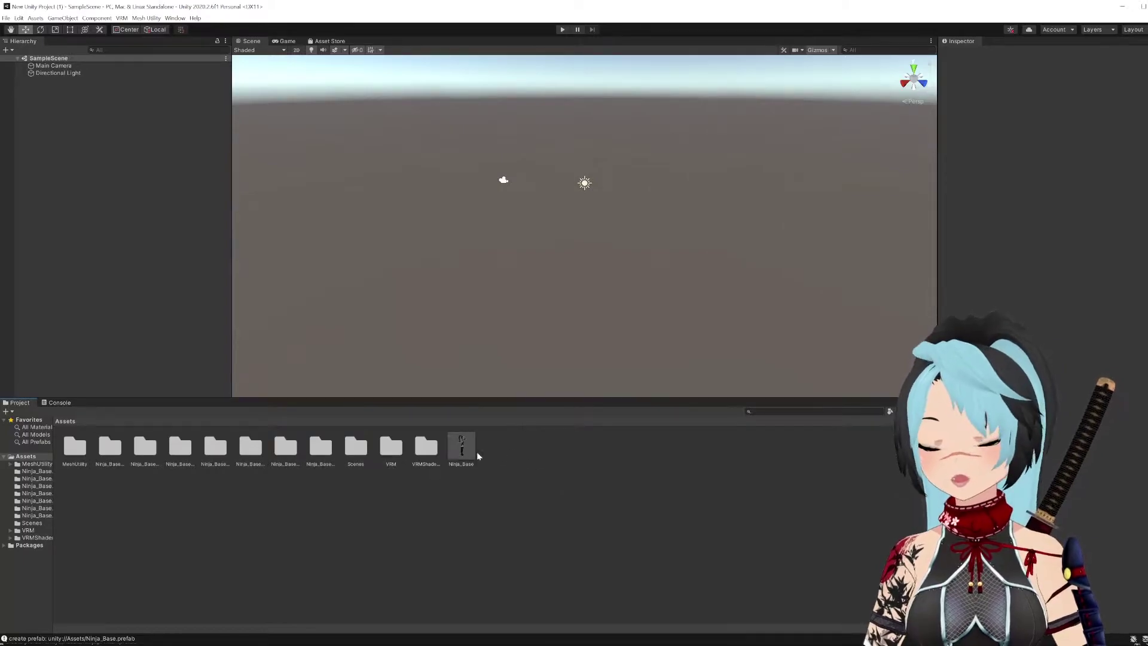
- Open the Ninja_Base prefab for editing in Unity and frame the full avatar
{"action": "left_click", "coordinate": [1056, 83]}
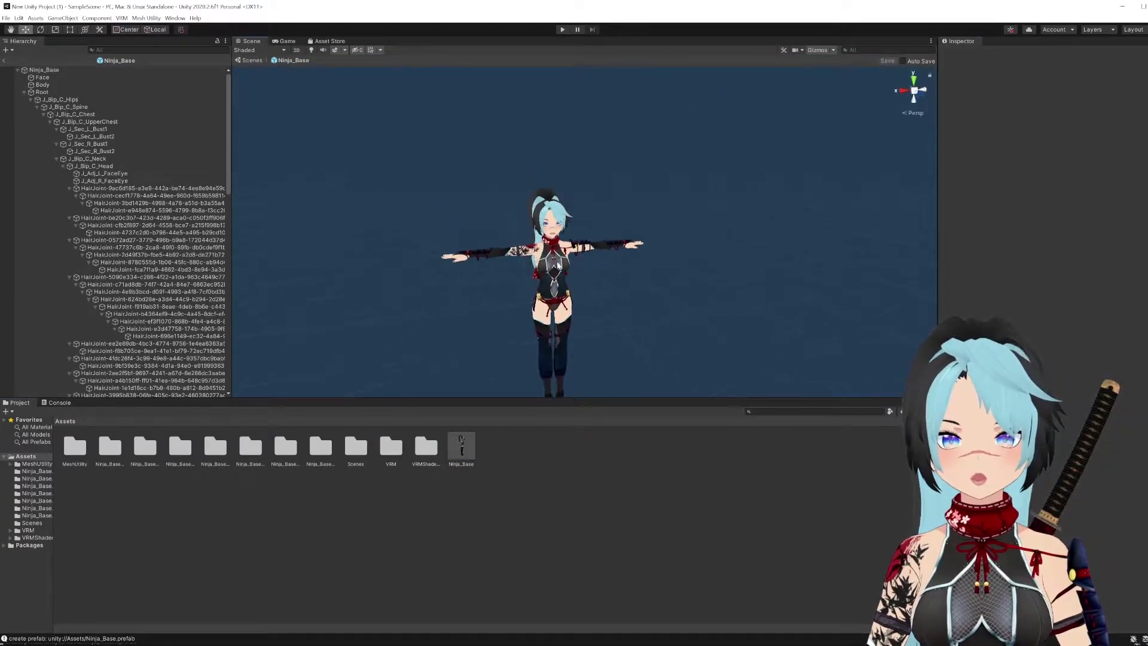
{"action": "scroll", "coordinate": [598, 269], "scroll_direction": "up", "scroll_amount": 3}
{"action": "middle_click_drag", "start_coordinate": [598, 287], "coordinate": [570, 216]}
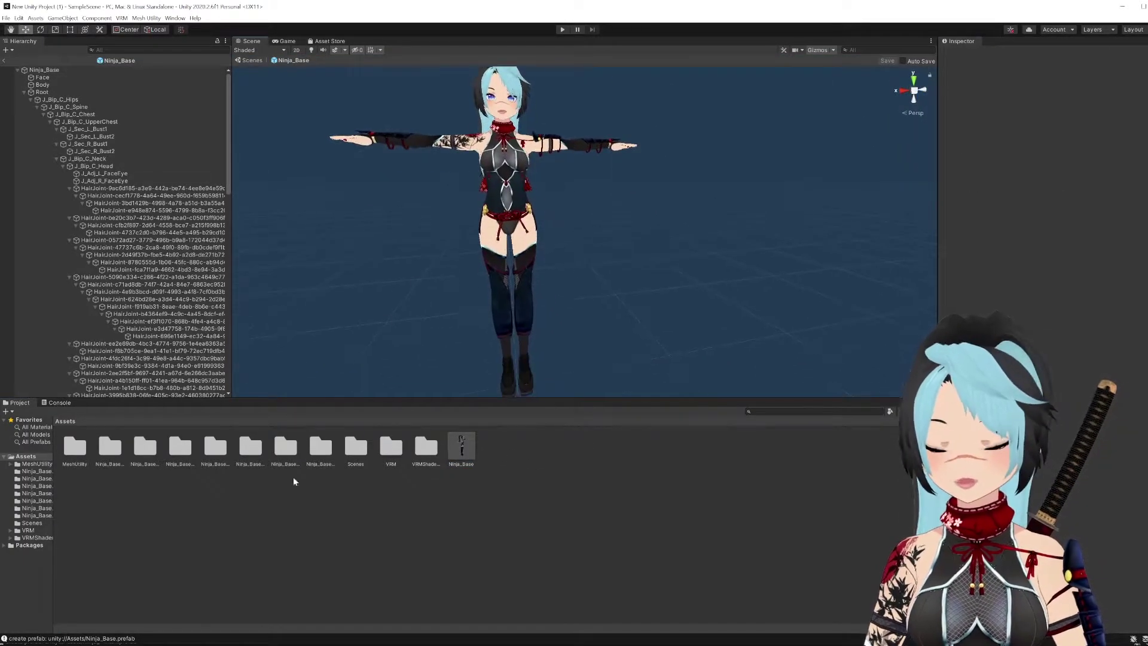
- Import Mistsplitter.FBX from the Genshin folder into Assets and add it to the avatar as a child of J_Bip_C_UpperChest
{"action": "left_click", "coordinate": [503, 225]}
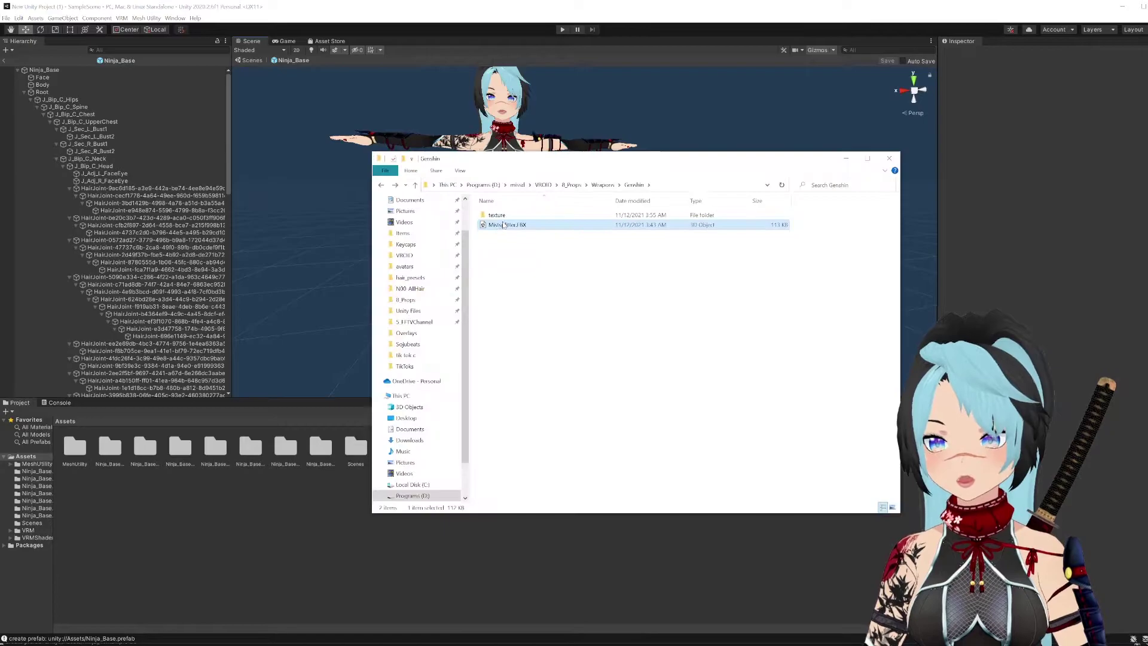
{"action": "left_click_drag", "start_coordinate": [503, 225], "coordinate": [245, 513]}
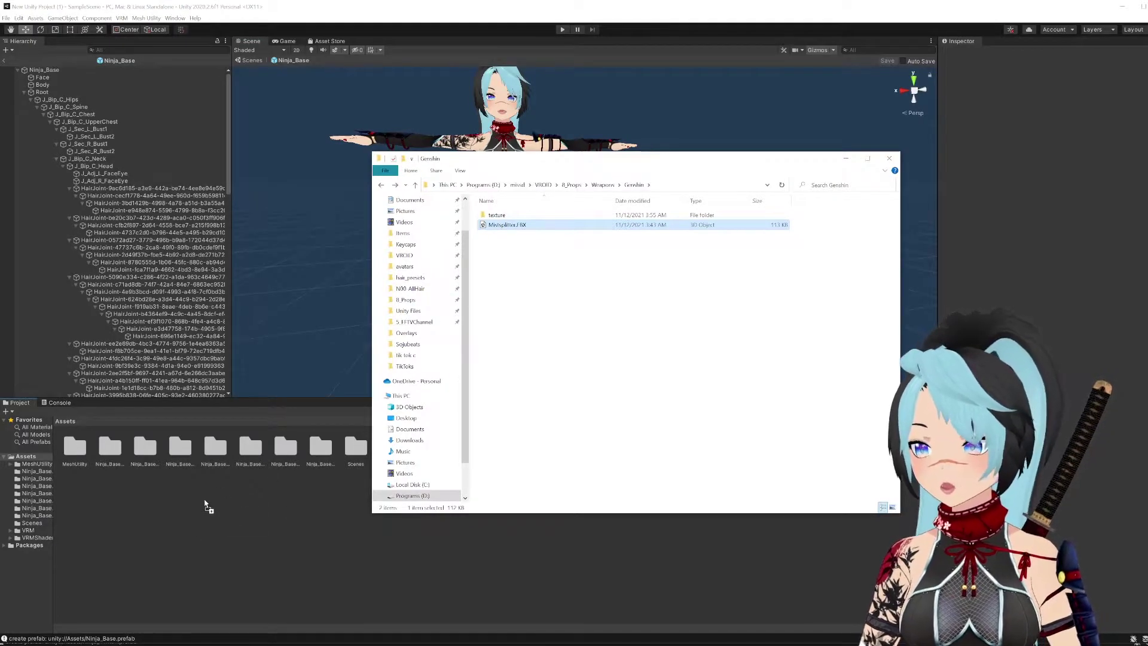
{"action": "left_click", "coordinate": [293, 494]}
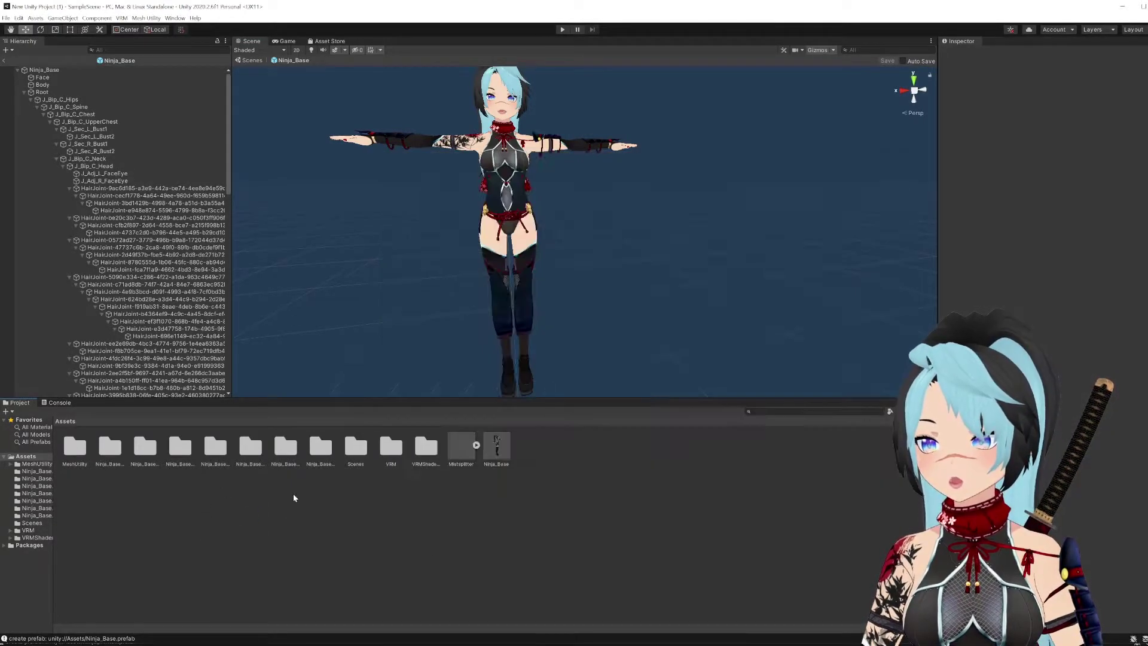
{"action": "left_click", "coordinate": [457, 447]}
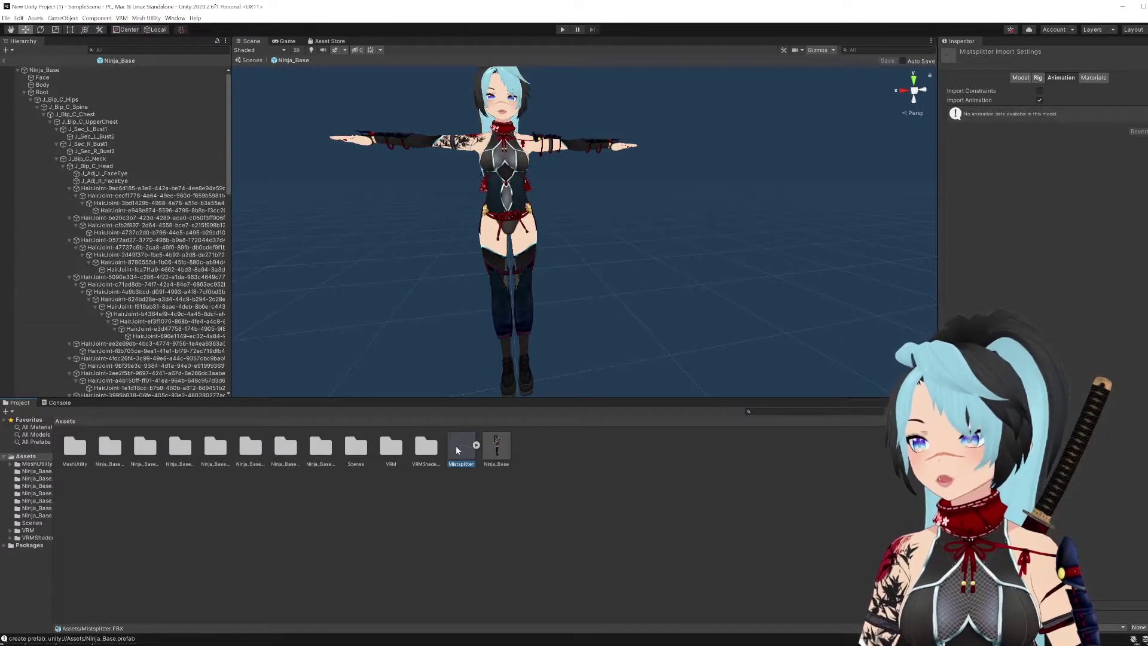
{"action": "left_click_drag", "start_coordinate": [456, 449], "coordinate": [166, 123]}
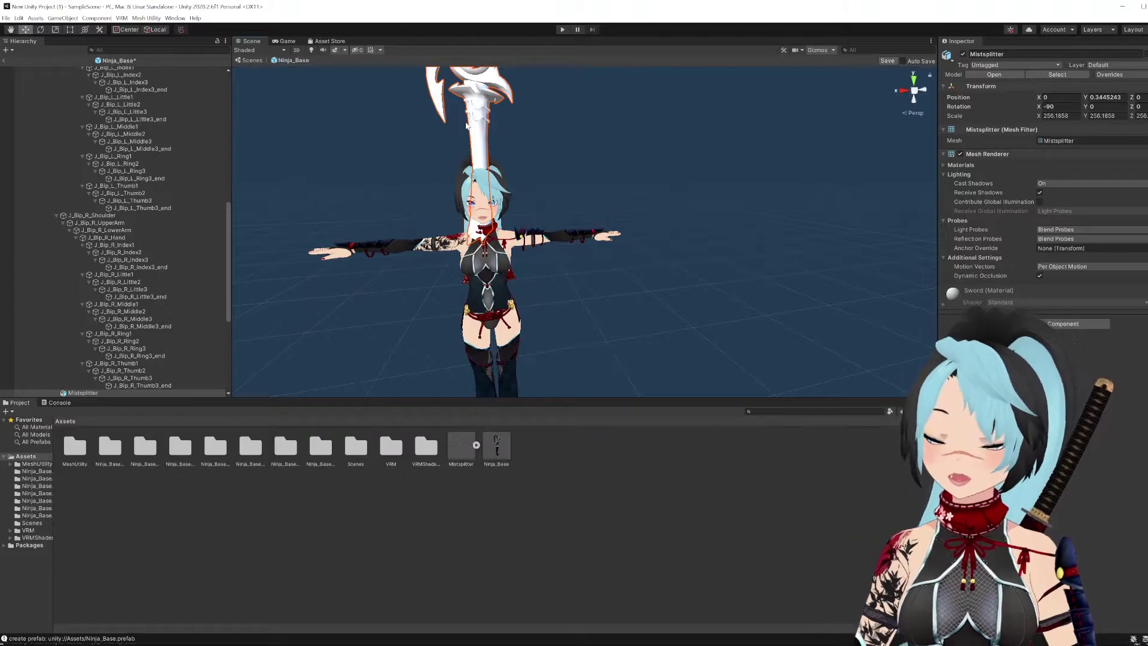
- Rotate the Mistsplitter sword diagonally with its handle up and its blade pointing down towards the avatar's right hand
{"action": "key", "text": "e"}
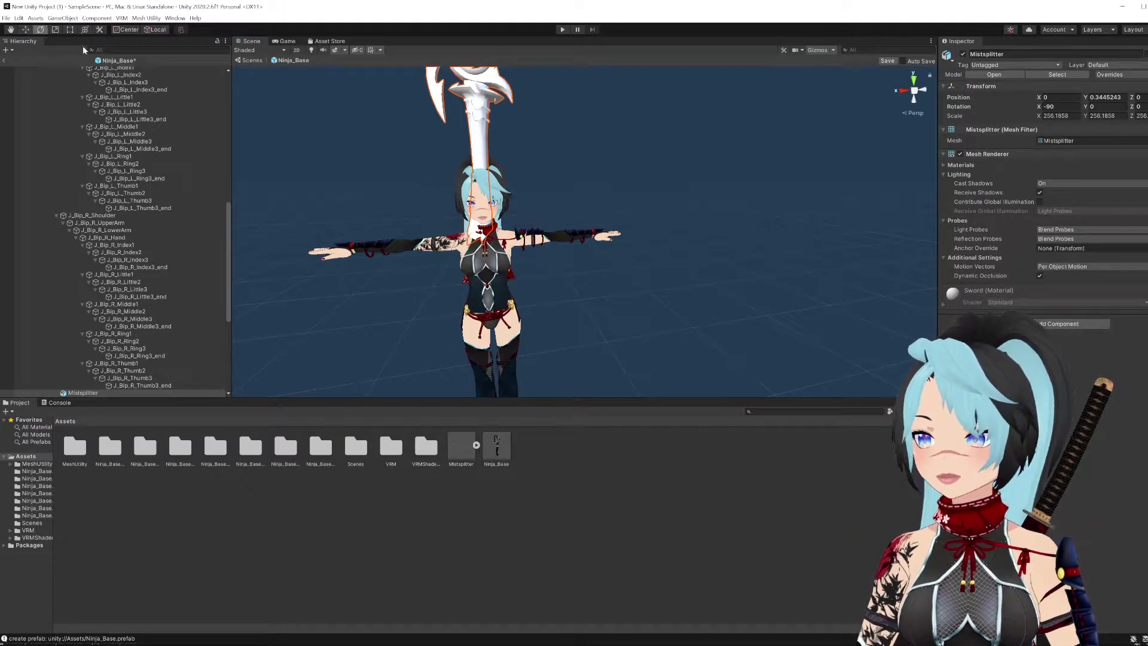
{"action": "scroll", "coordinate": [390, 205], "scroll_direction": "down", "scroll_amount": 3}
{"action": "scroll", "coordinate": [391, 205], "scroll_direction": "down", "scroll_amount": 2}
{"action": "middle_click_drag", "start_coordinate": [390, 205], "coordinate": [371, 266]}
{"action": "left_click_drag", "start_coordinate": [544, 164], "coordinate": [392, 77]}
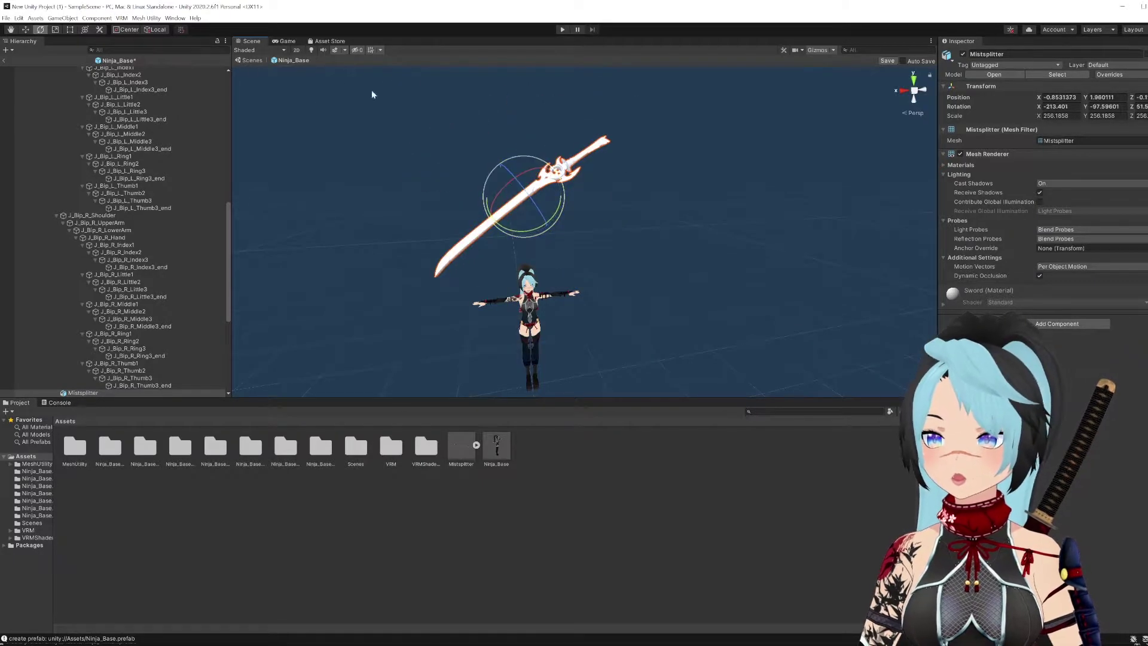
{"action": "left_click_drag", "start_coordinate": [540, 234], "coordinate": [552, 216]}
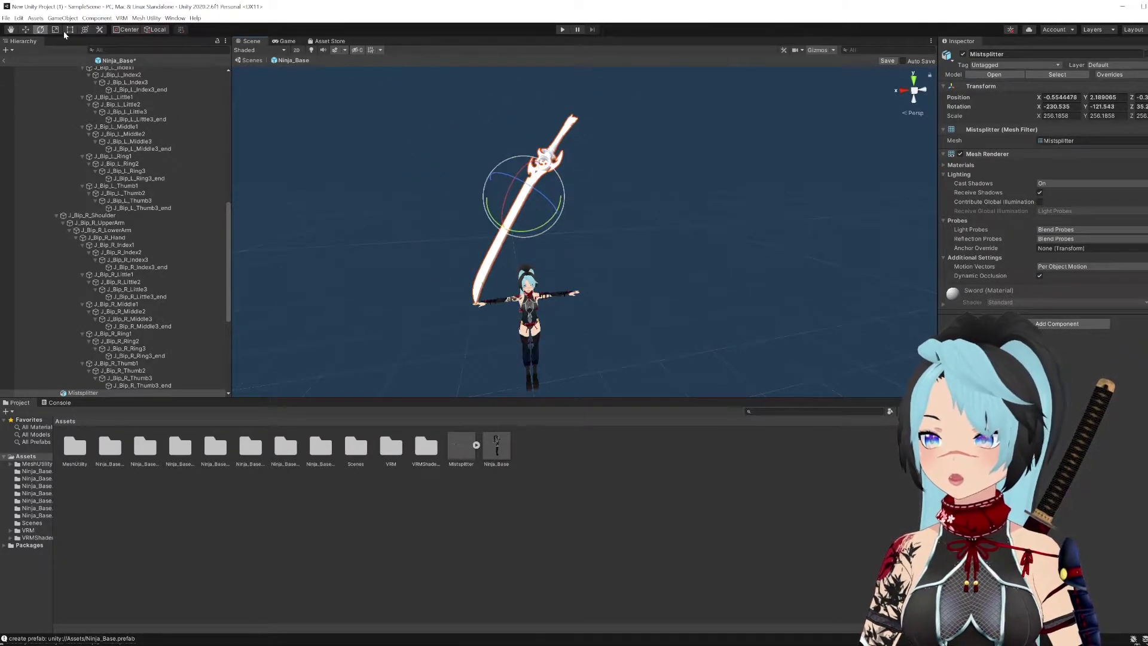
- Scale the sword down uniformly to about 170 and move it to the avatar's torso, at about X -0.35, Y 0.58
{"action": "left_click", "coordinate": [53, 30]}
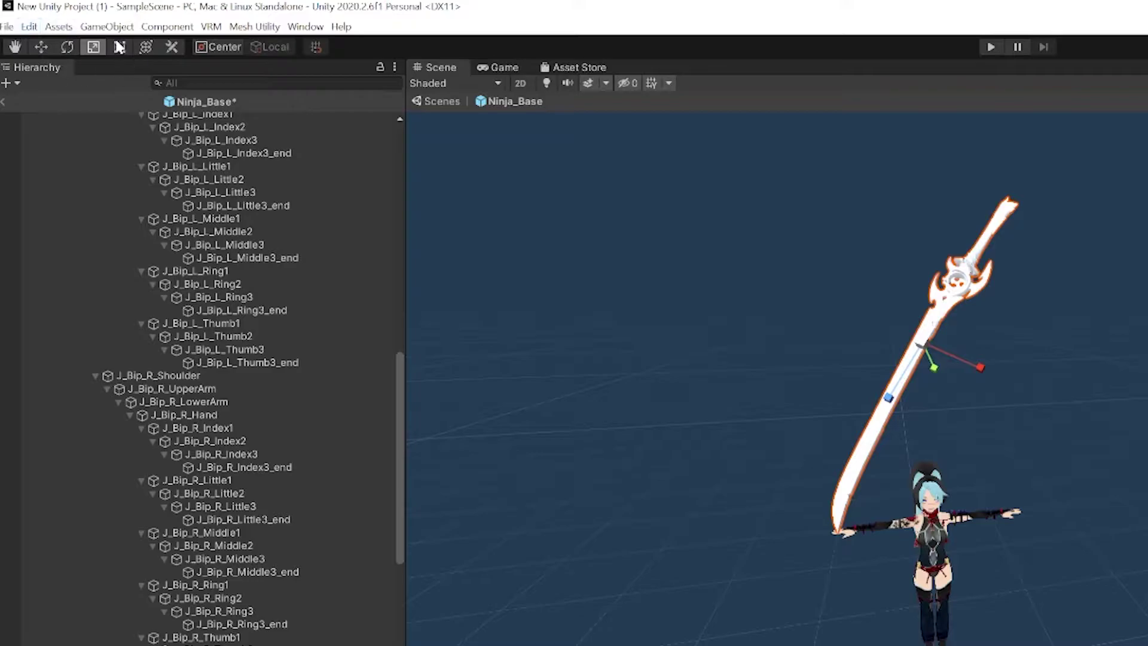
{"action": "mouse_move", "coordinate": [930, 349]}
{"action": "left_mouse_down"}
{"action": "mouse_move", "coordinate": [921, 372]}
{"action": "mouse_move", "coordinate": [921, 358]}
{"action": "left_mouse_up"}
{"action": "left_click", "coordinate": [42, 48]}
{"action": "scroll", "coordinate": [773, 251], "scroll_direction": "down", "scroll_amount": 2}
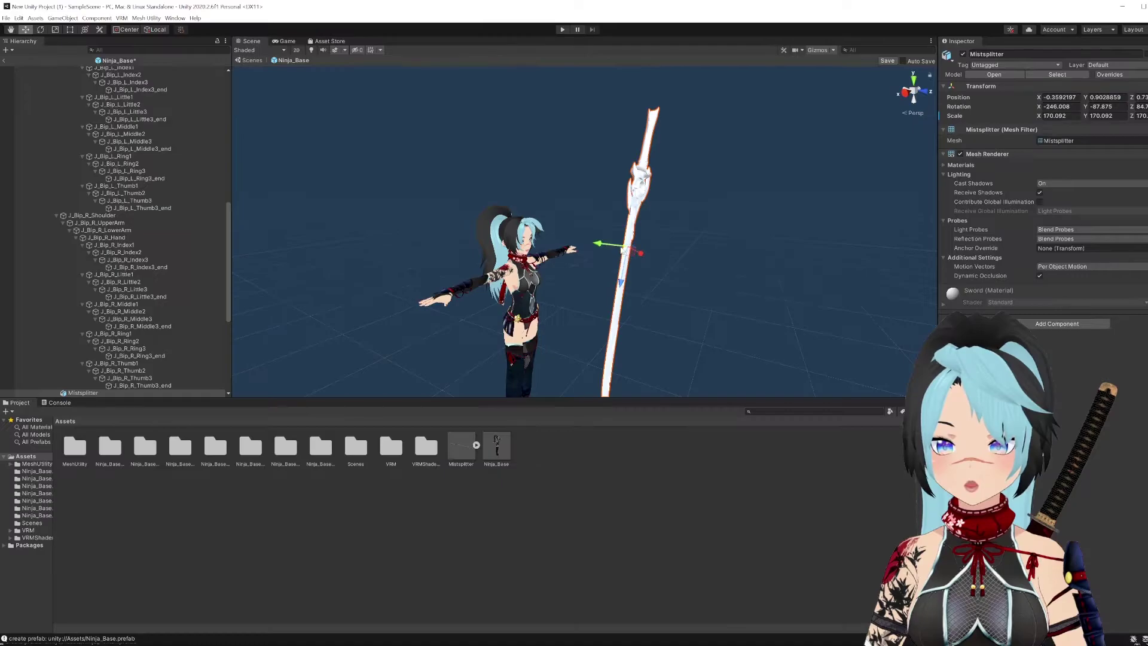
{"action": "left_click_drag", "start_coordinate": [607, 250], "coordinate": [500, 306]}
{"action": "left_click_drag", "start_coordinate": [600, 315], "coordinate": [464, 281], "text": "alt"}
{"action": "middle_click_drag", "start_coordinate": [463, 281], "coordinate": [476, 225]}
- Scale the sword down uniformly to about 114 and tilt it further across the torso, with X rotation about -233
{"action": "key", "text": "r"}
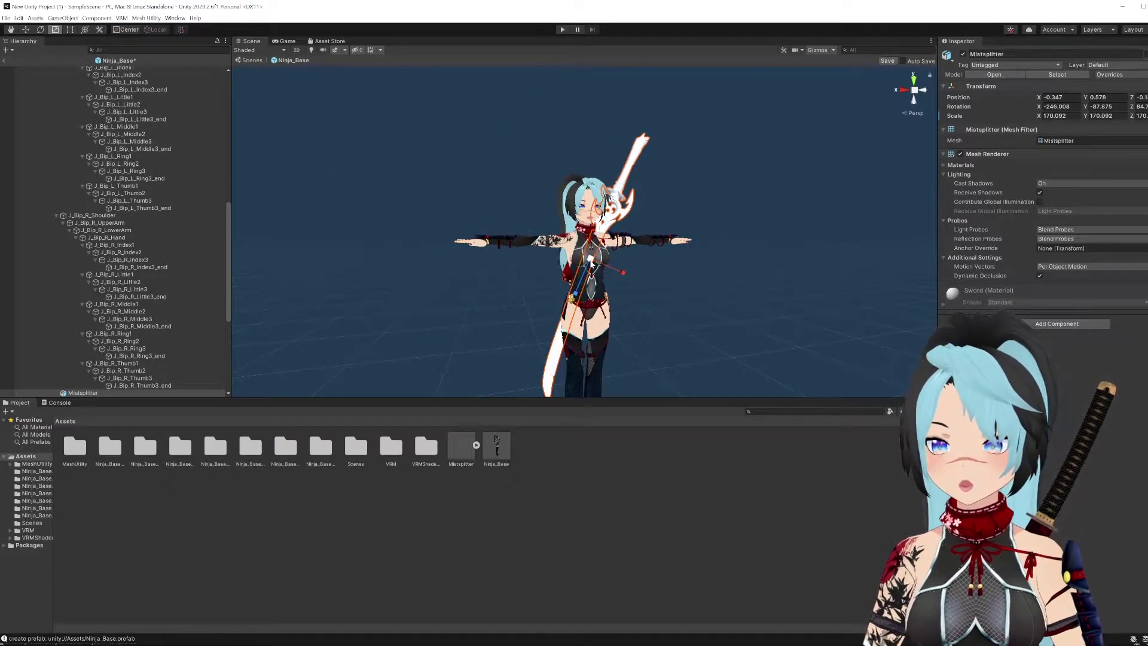
{"action": "left_click_drag", "start_coordinate": [591, 259], "coordinate": [572, 233]}
{"action": "left_click", "coordinate": [40, 29]}
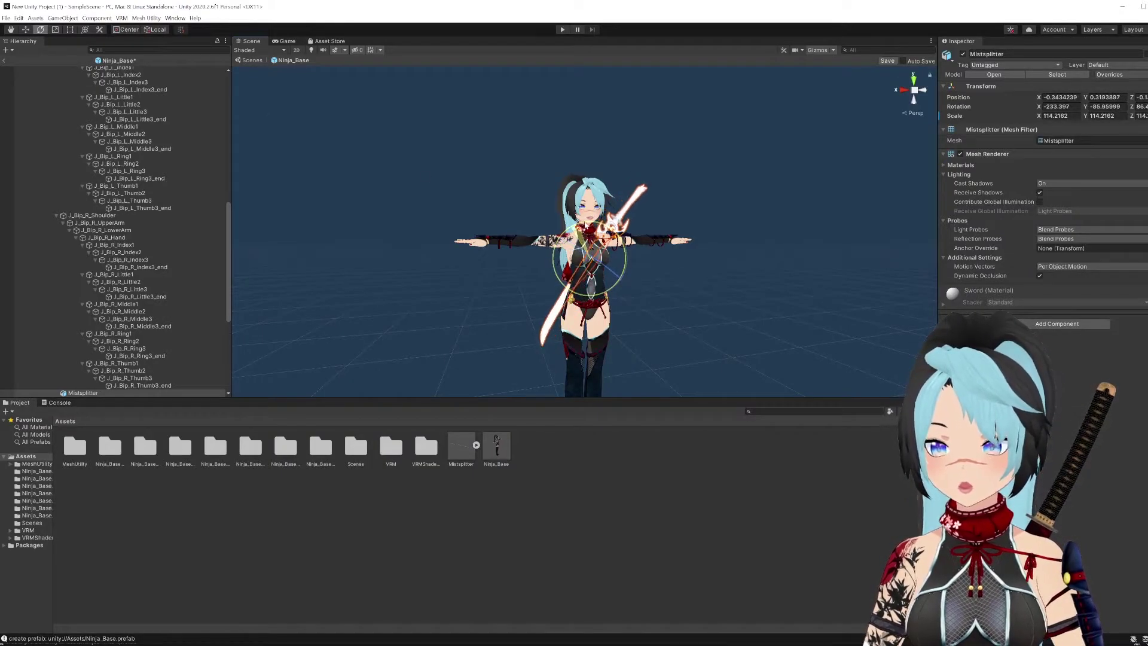
{"action": "right_click_drag", "start_coordinate": [574, 239], "coordinate": [541, 241]}
{"action": "middle_click_drag", "start_coordinate": [610, 245], "coordinate": [481, 243]}
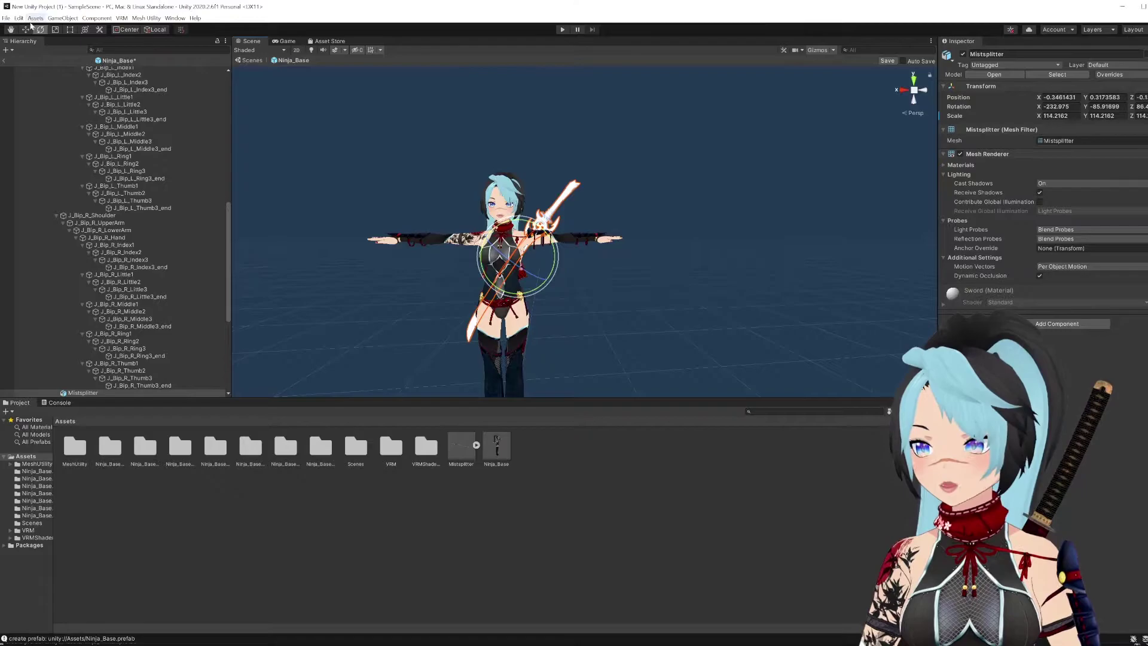
- Move the sword diagonally behind the avatar's back, with the handle above her left shoulder, and check its placement from the front
{"action": "left_click", "coordinate": [25, 29]}
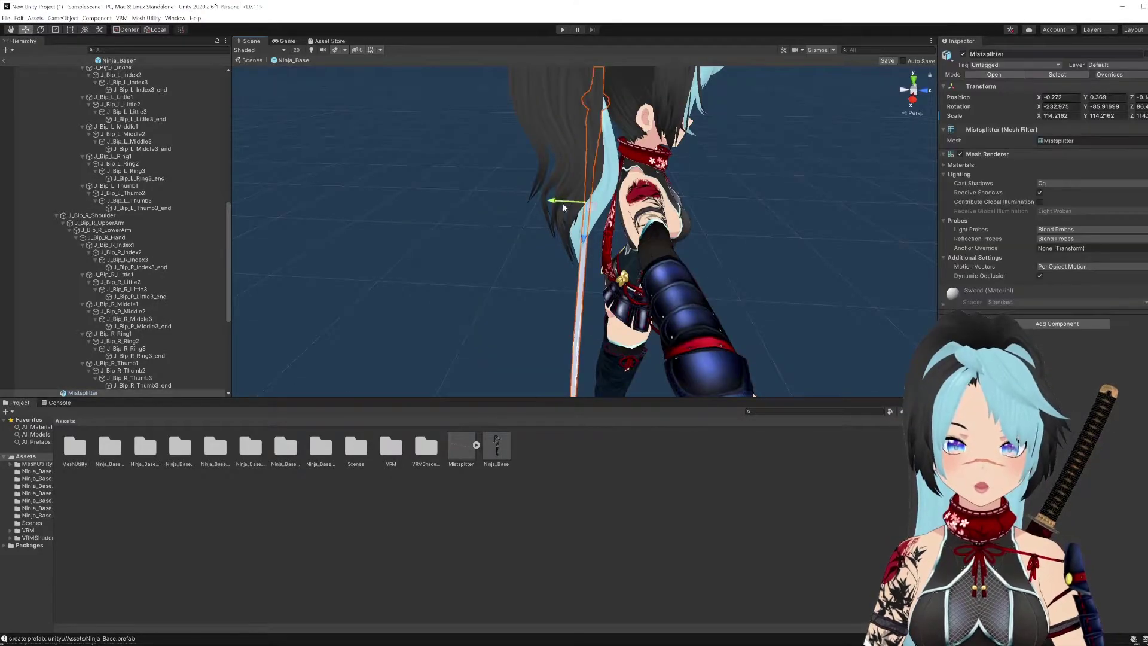
{"action": "left_click_drag", "start_coordinate": [564, 208], "coordinate": [511, 219]}
{"action": "left_click", "coordinate": [697, 222]}
{"action": "scroll", "coordinate": [490, 229], "scroll_direction": "up", "scroll_amount": 3}
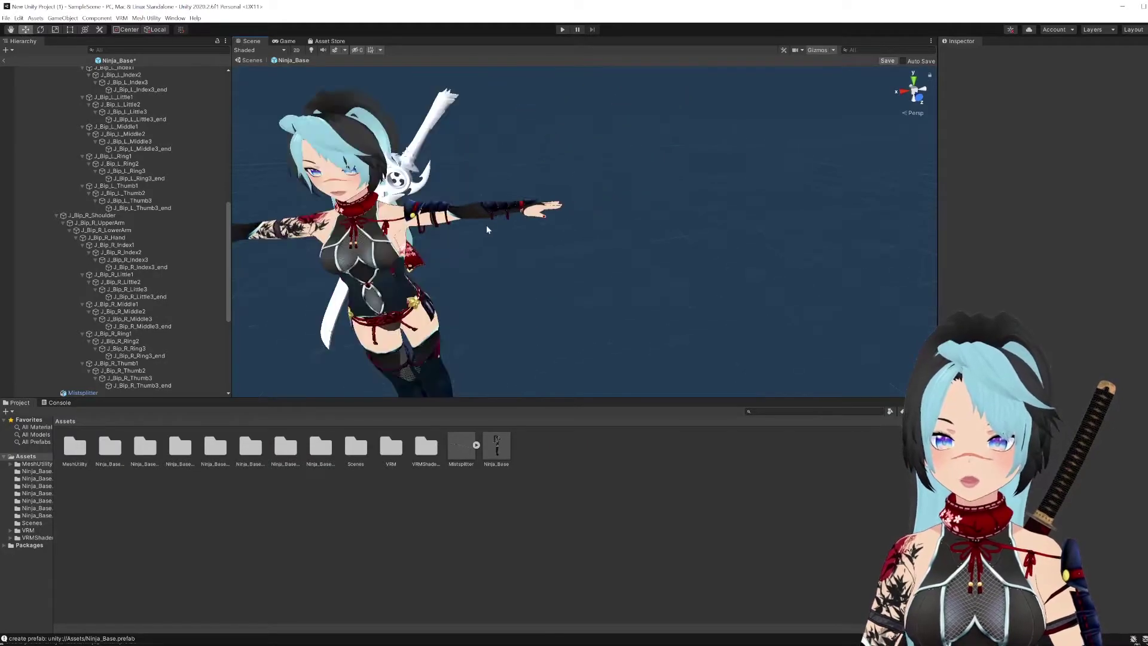
{"action": "middle_click_drag", "start_coordinate": [487, 229], "coordinate": [649, 233]}
{"action": "left_click_drag", "start_coordinate": [649, 233], "coordinate": [663, 227], "text": "alt"}
{"action": "middle_click_drag", "start_coordinate": [669, 230], "coordinate": [629, 257]}
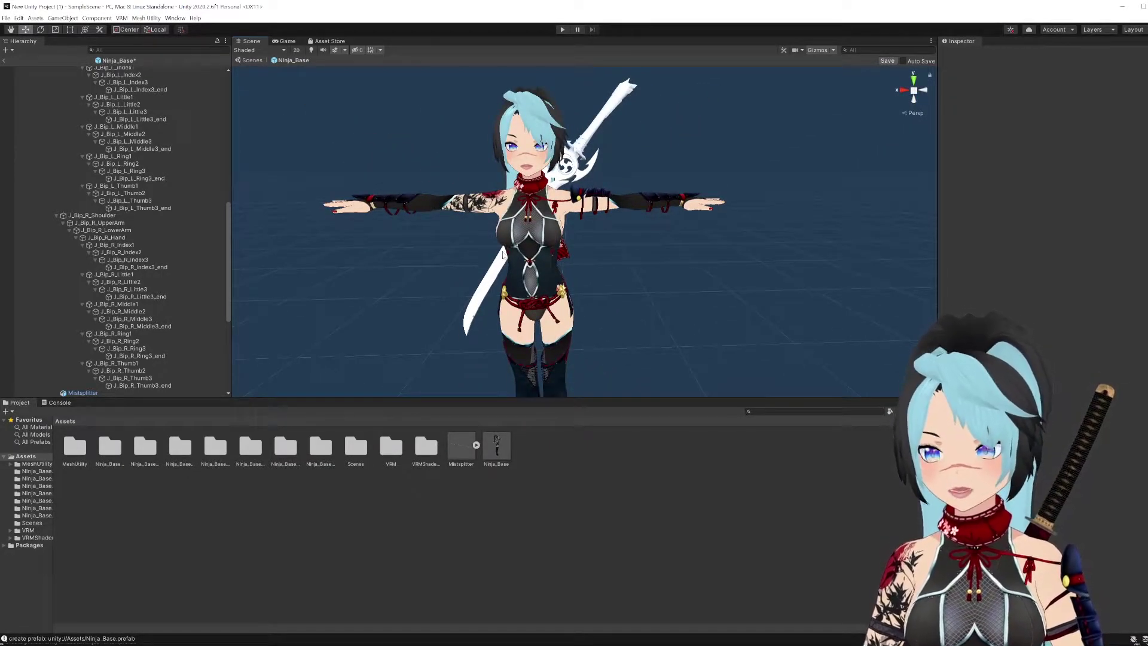
{"action": "left_click", "coordinate": [536, 264]}
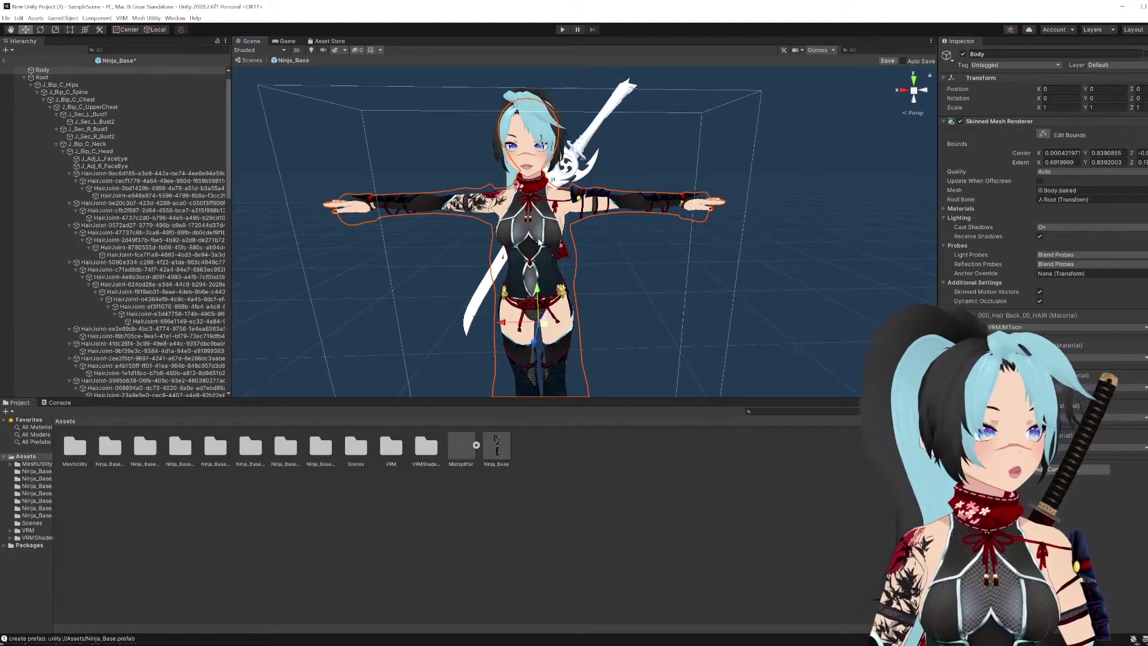
{"action": "left_click", "coordinate": [792, 269]}
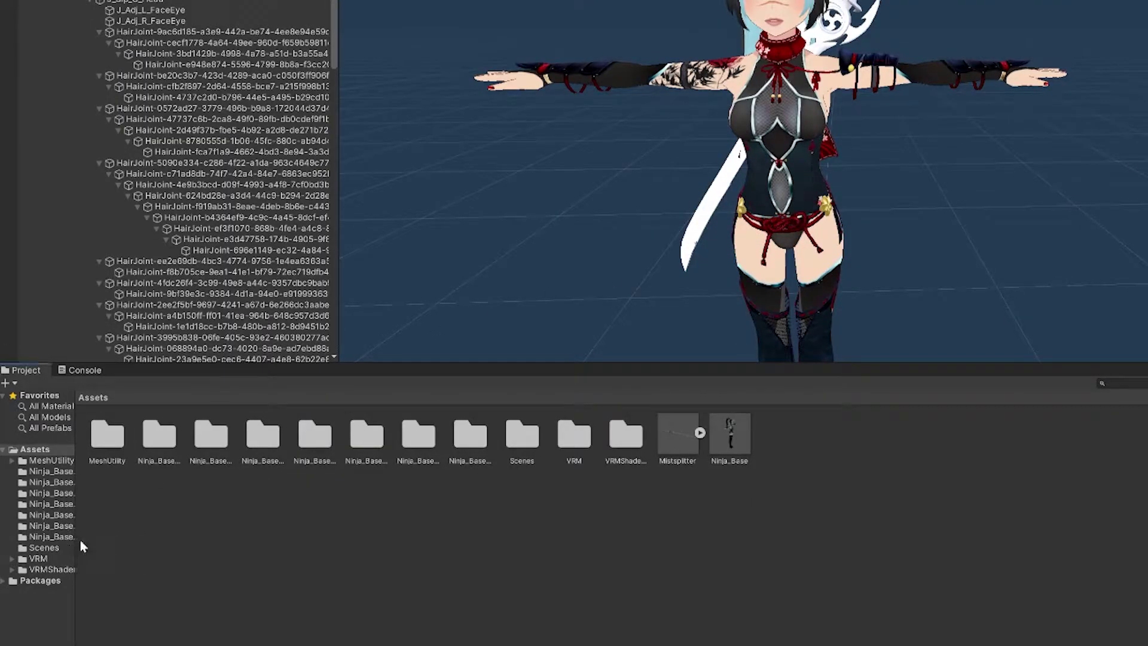
- Widen the project folder list and import the sword texture from the Genshin texture folder into Ninja_Base.Textures
{"action": "left_click_drag", "start_coordinate": [76, 544], "coordinate": [137, 550]}
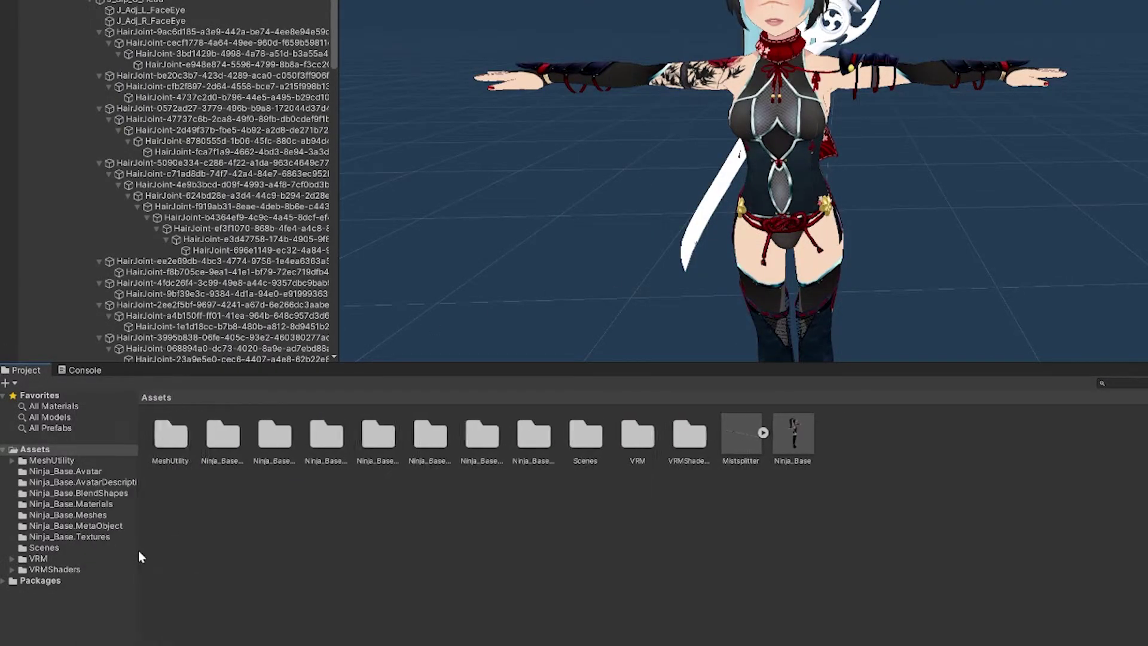
{"action": "left_click", "coordinate": [83, 537]}
{"action": "key", "text": "alt+Tab"}
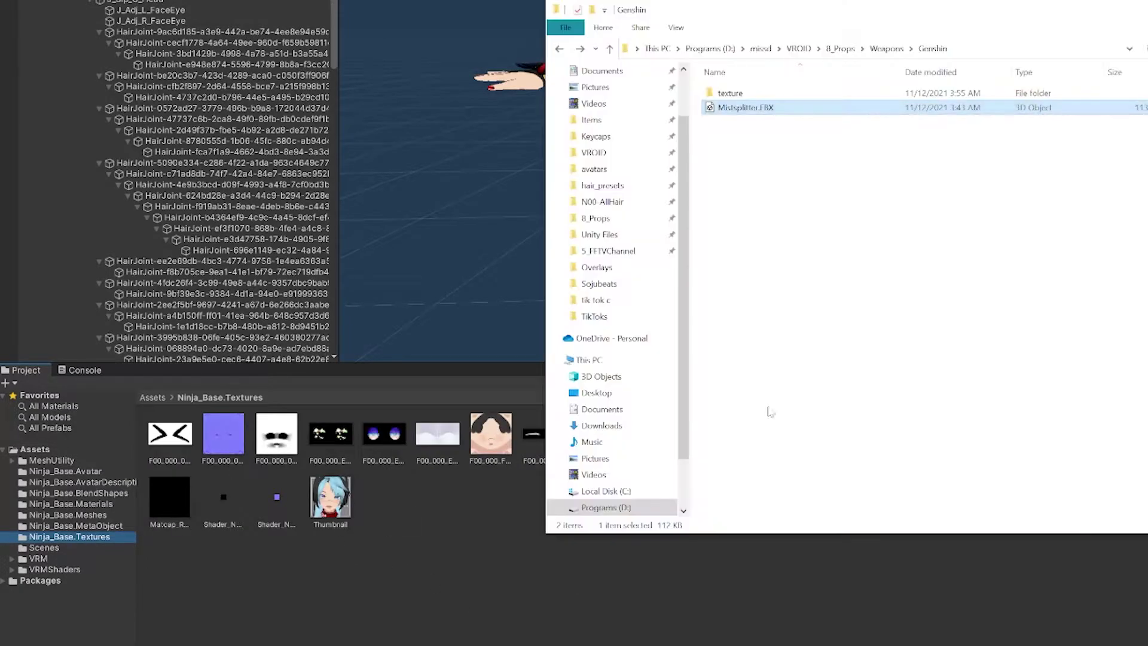
{"action": "double_click", "coordinate": [730, 93]}
{"action": "left_click_drag", "start_coordinate": [737, 101], "coordinate": [443, 525]}
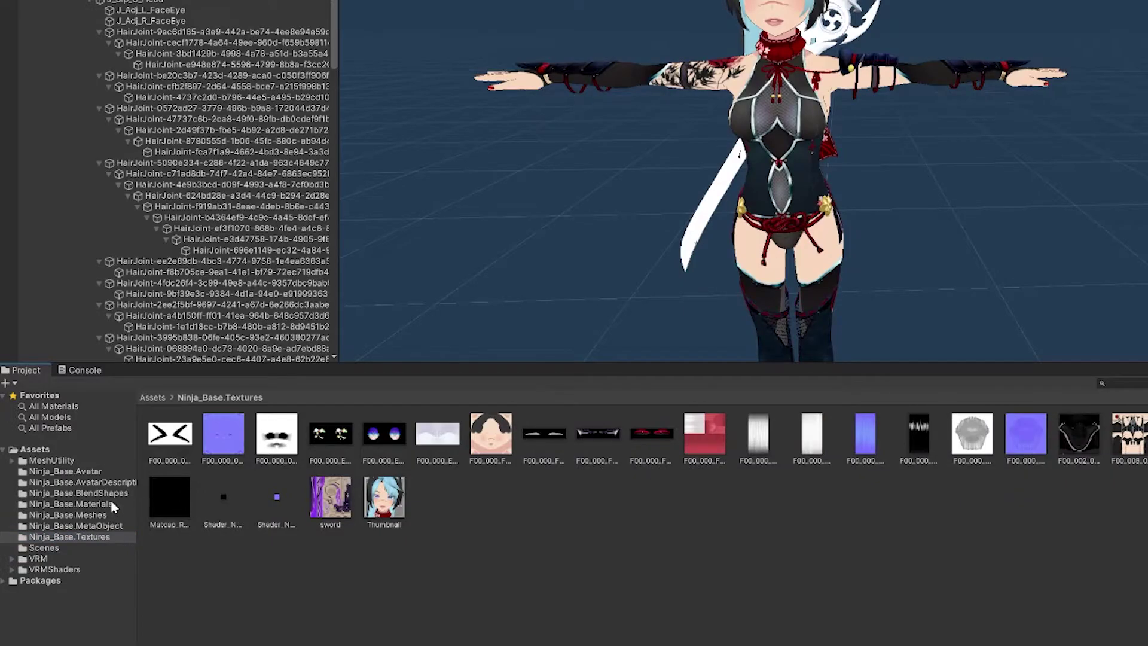
- Create a material named Sword in Ninja_Base.Materials and assign the sword texture from Ninja_Base.Textures as its Albedo map
{"action": "left_click", "coordinate": [114, 507]}
{"action": "right_click", "coordinate": [473, 551]}
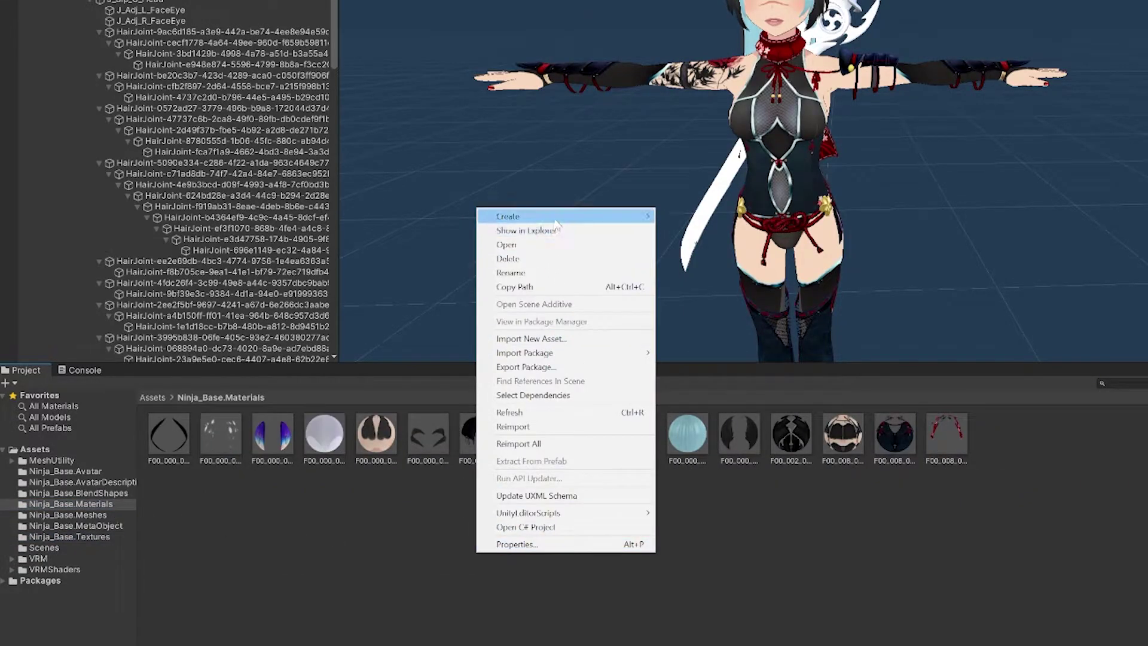
{"action": "mouse_move", "coordinate": [556, 219]}
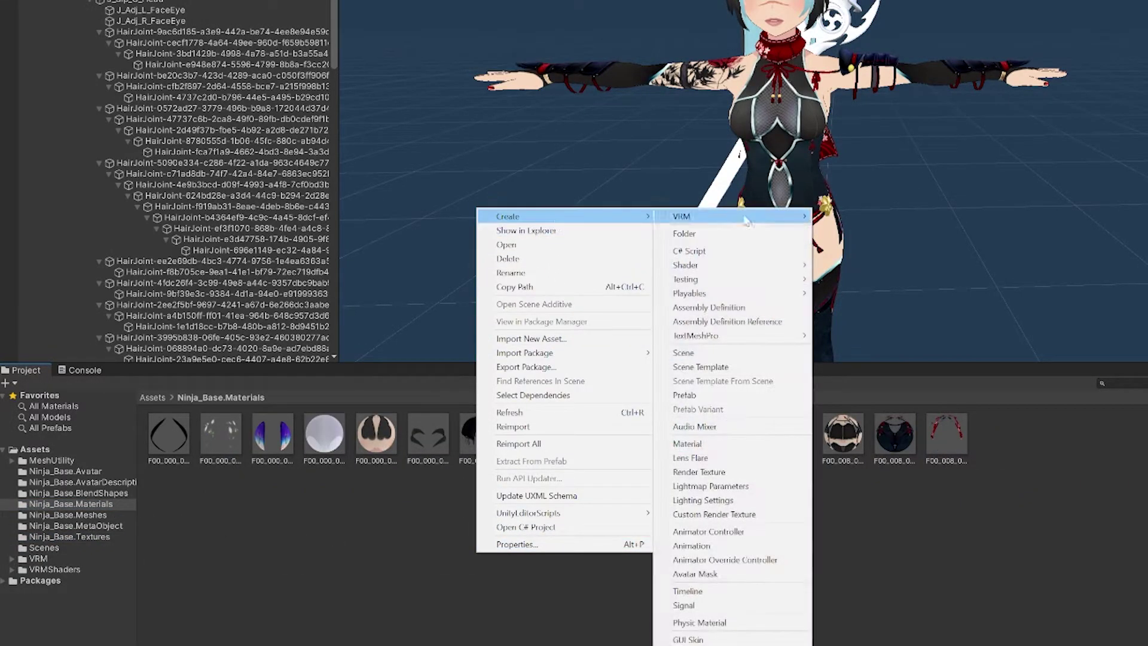
{"action": "left_click", "coordinate": [687, 444]}
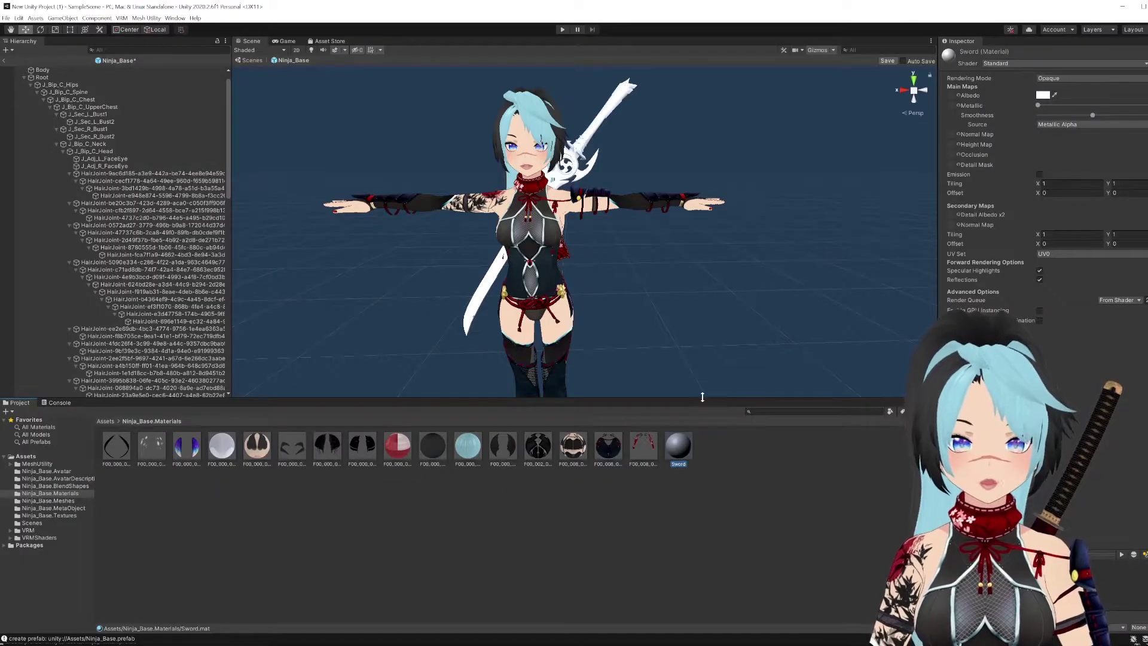
{"action": "left_click", "coordinate": [74, 513]}
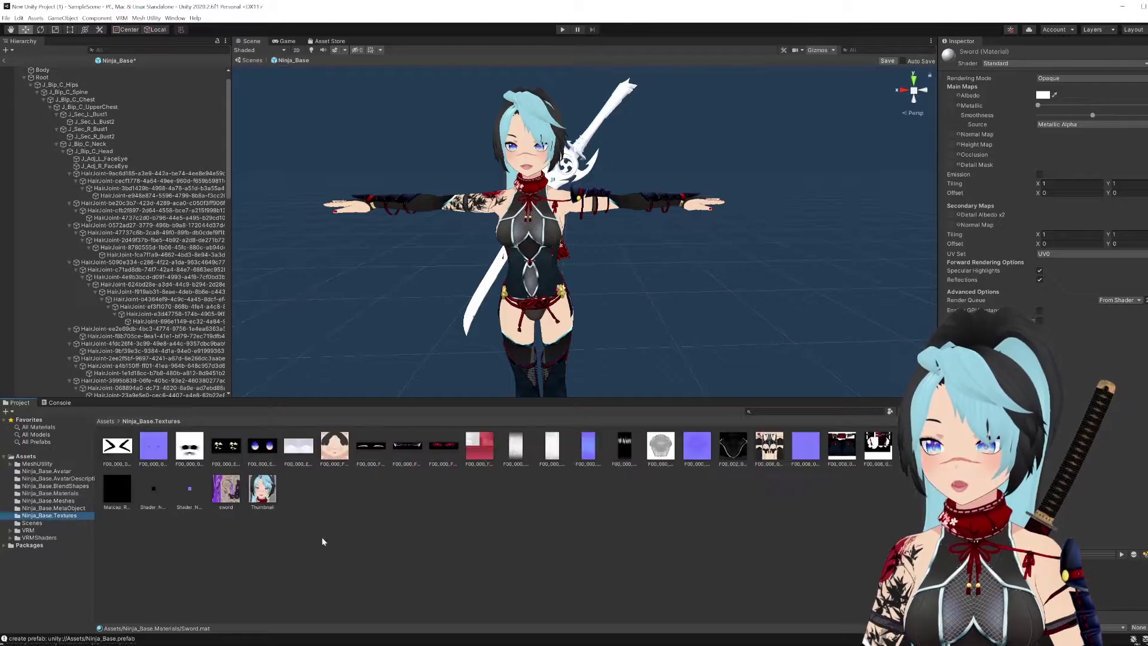
{"action": "left_click_drag", "start_coordinate": [240, 491], "coordinate": [954, 101]}
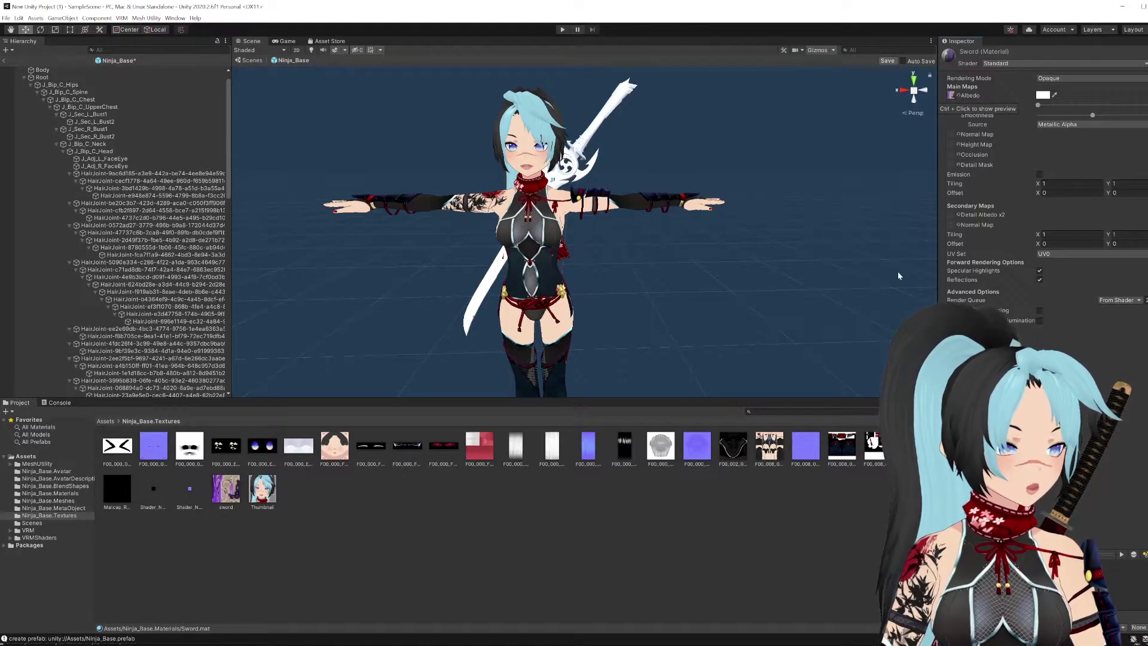
- Apply the Sword material from Ninja_Base.Materials to the sword model on the avatar's back in the scene
{"action": "left_click", "coordinate": [57, 486]}
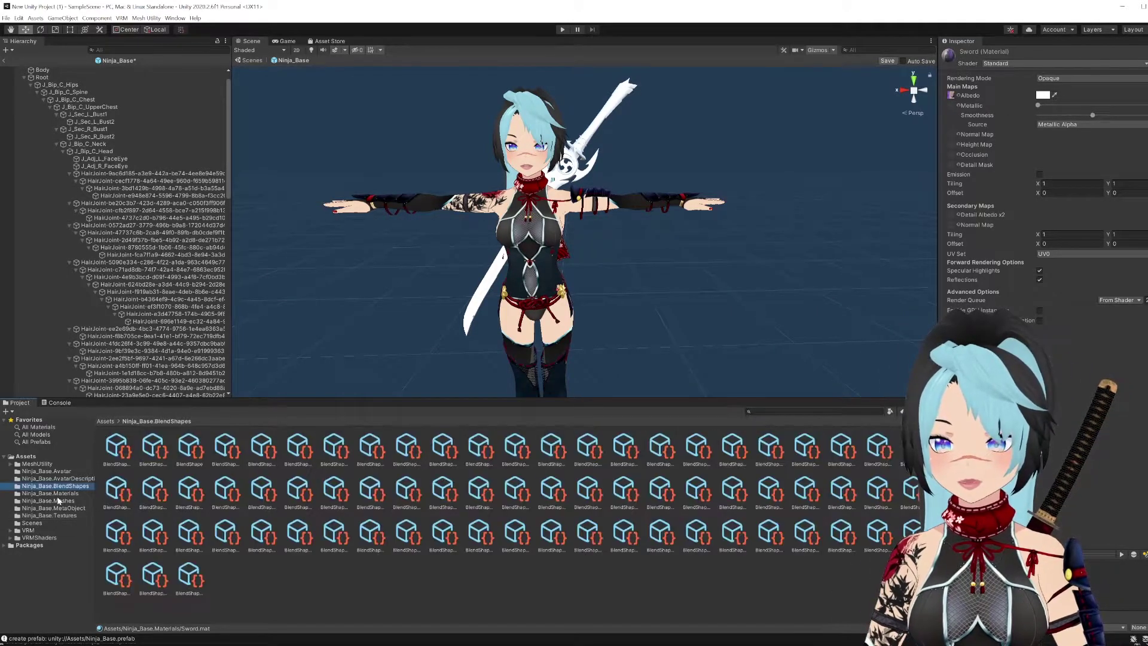
{"action": "left_click", "coordinate": [58, 501]}
{"action": "left_click", "coordinate": [51, 493]}
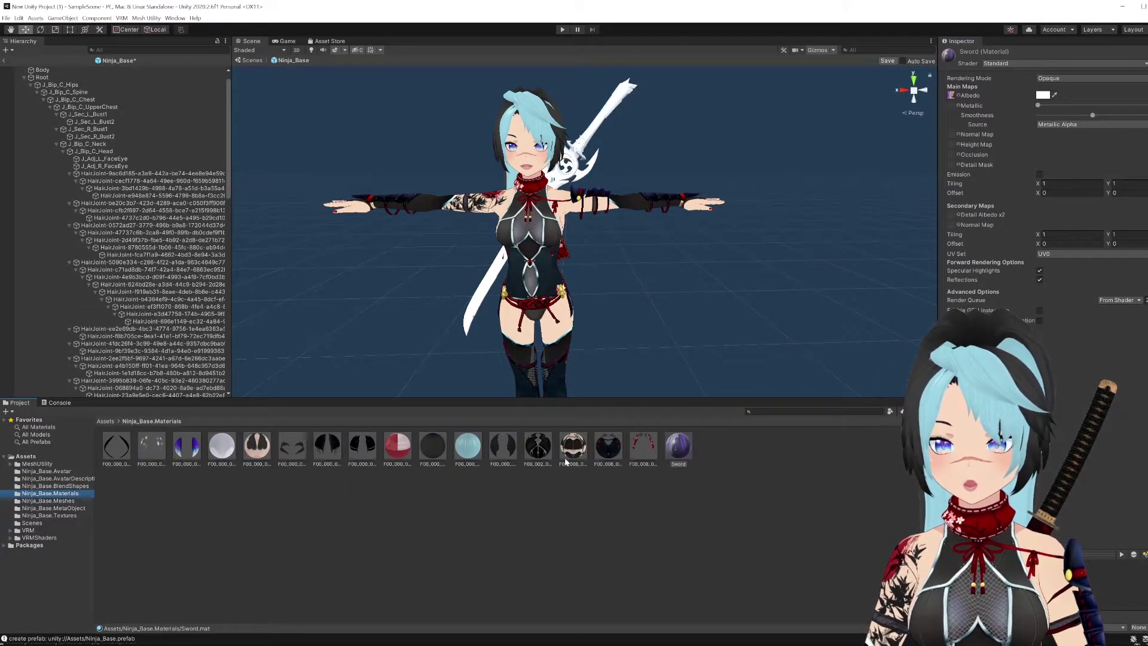
{"action": "left_click", "coordinate": [670, 445]}
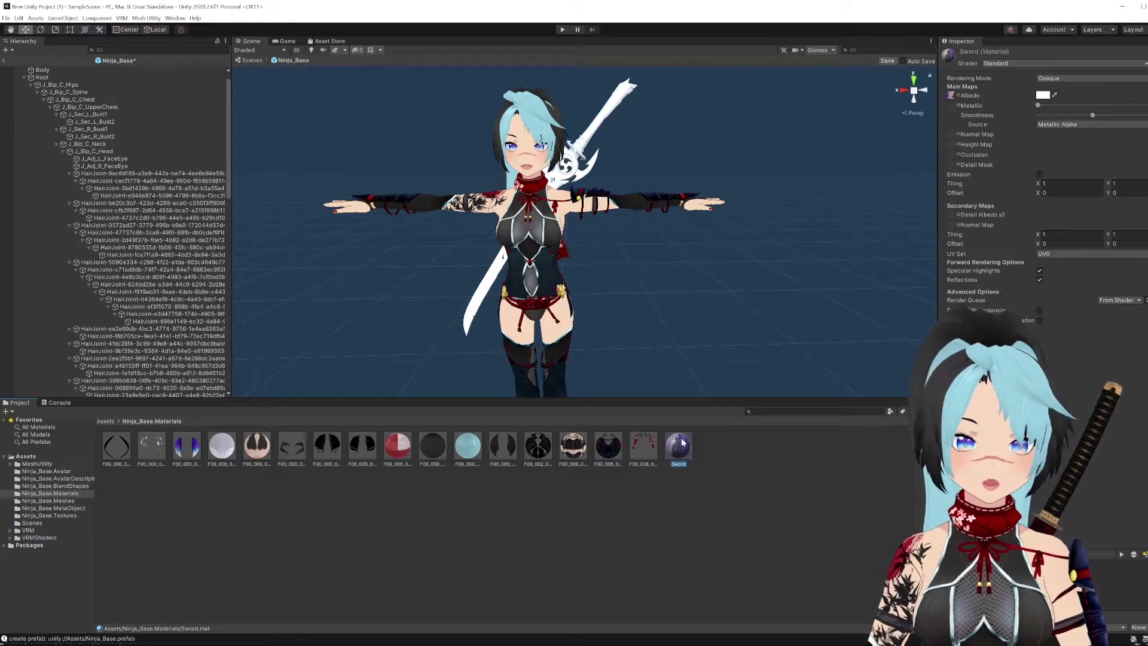
{"action": "left_click_drag", "start_coordinate": [919, 628], "coordinate": [928, 629]}
{"action": "left_click_drag", "start_coordinate": [143, 510], "coordinate": [476, 305]}
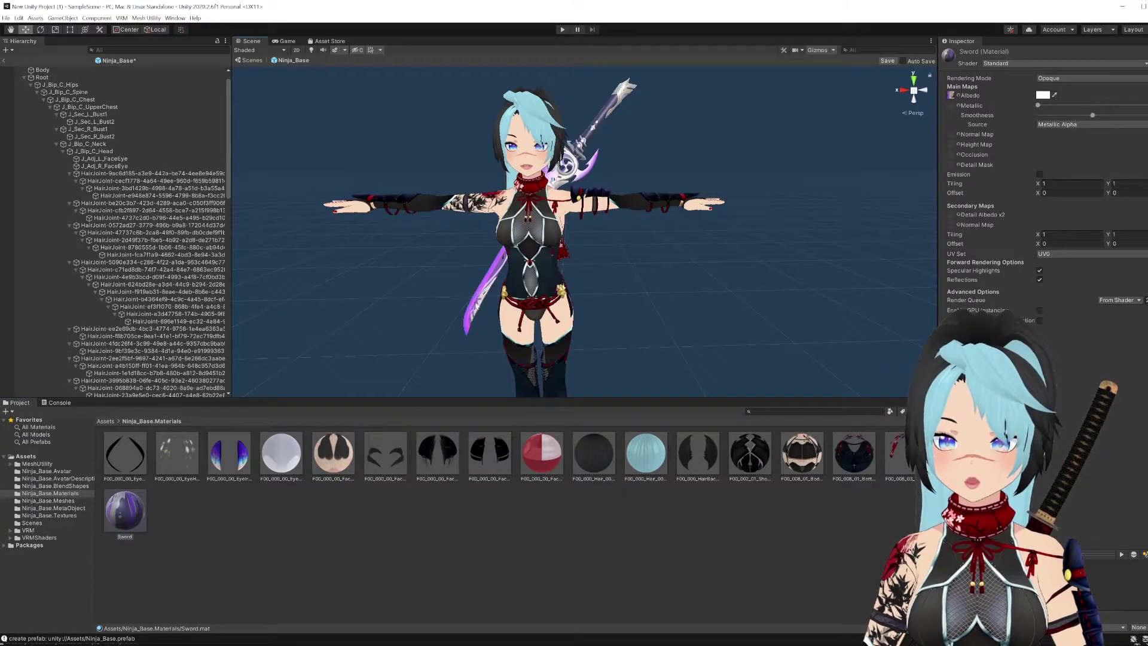
- Change the Sword material's shader to VRM/MToon
{"action": "left_click", "coordinate": [128, 521]}
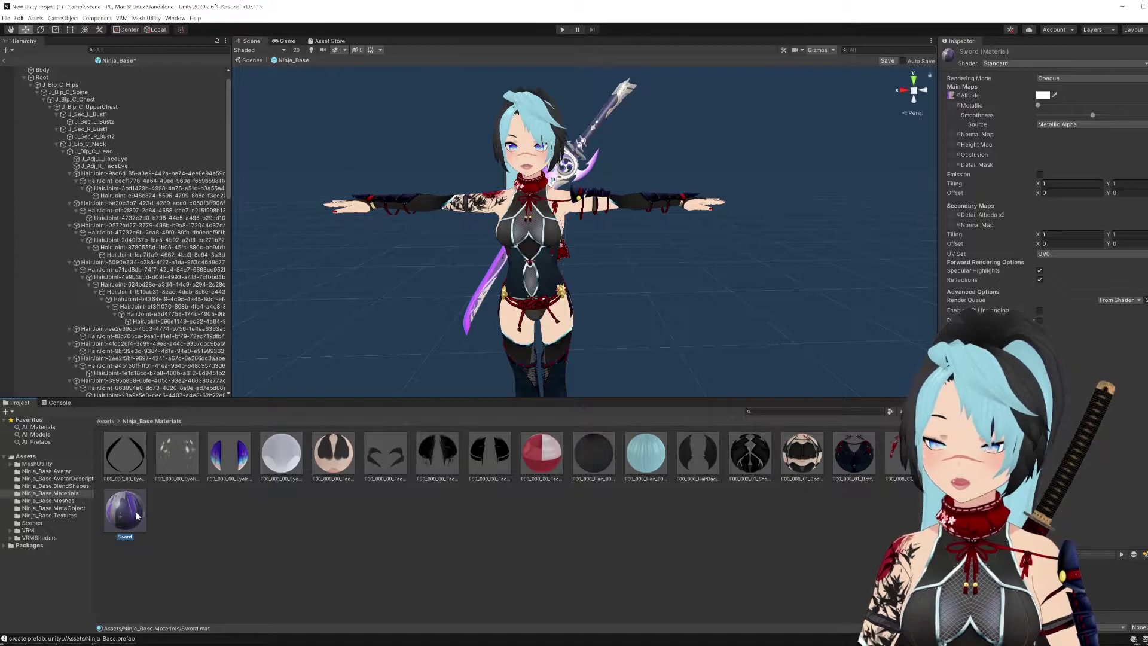
{"action": "left_click", "coordinate": [997, 64]}
{"action": "left_click", "coordinate": [994, 181]}
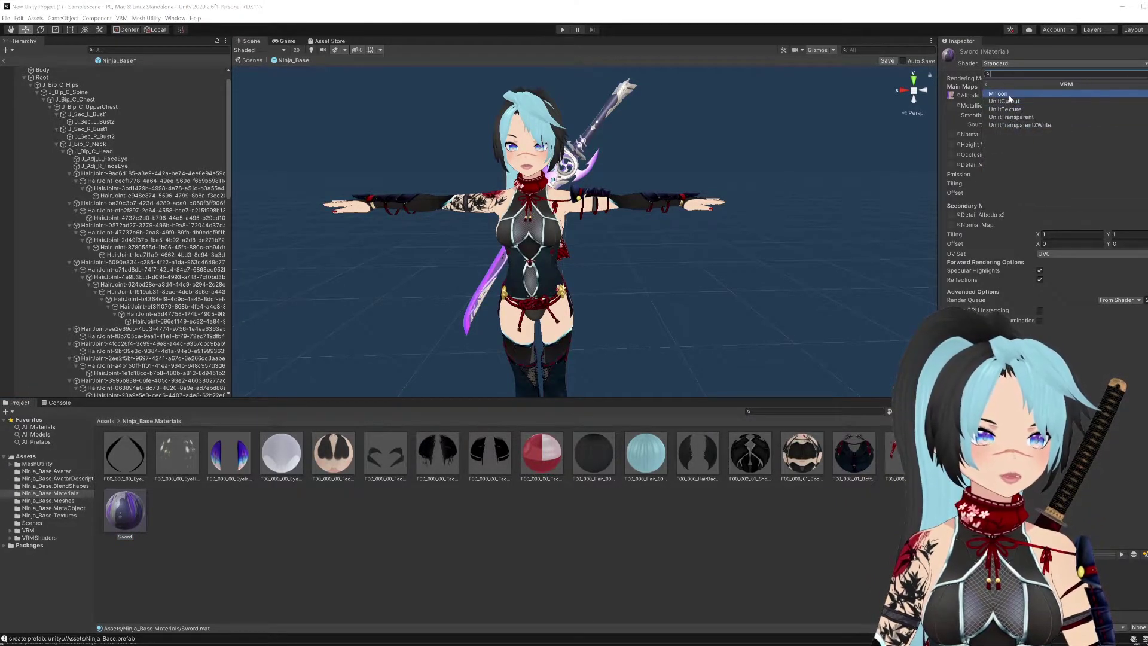
{"action": "left_click", "coordinate": [998, 93]}
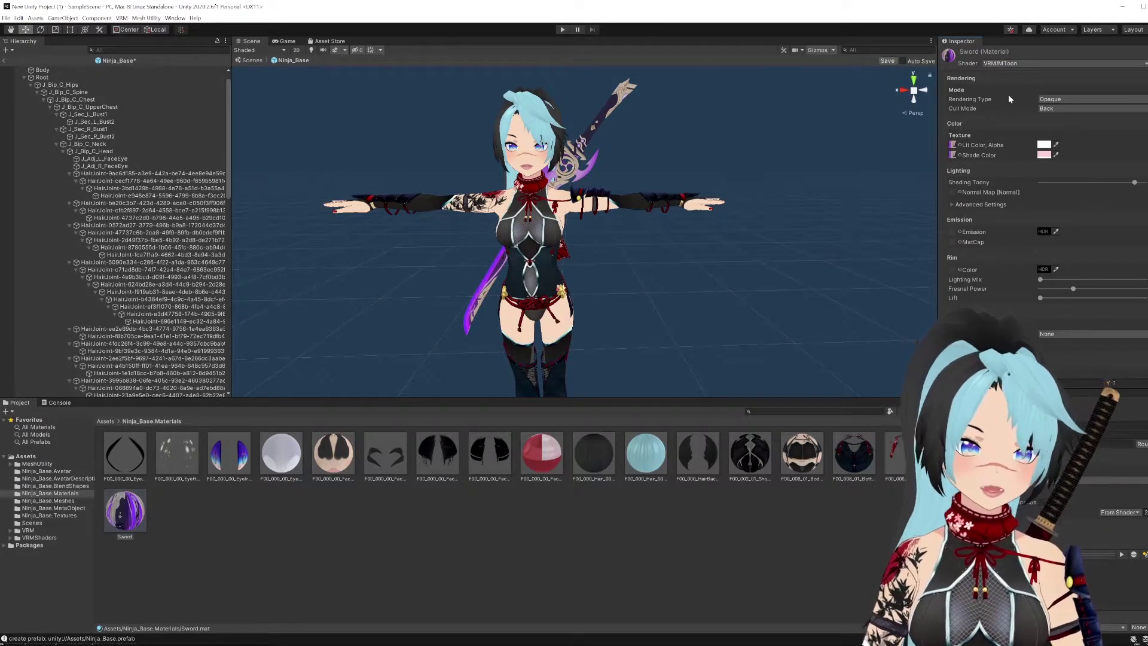
- Set the Sword material's Rendering Type to Transparent and its Cull Mode to Off
{"action": "right_click_drag", "start_coordinate": [861, 159], "coordinate": [759, 209]}
{"action": "middle_click_drag", "start_coordinate": [759, 209], "coordinate": [663, 282]}
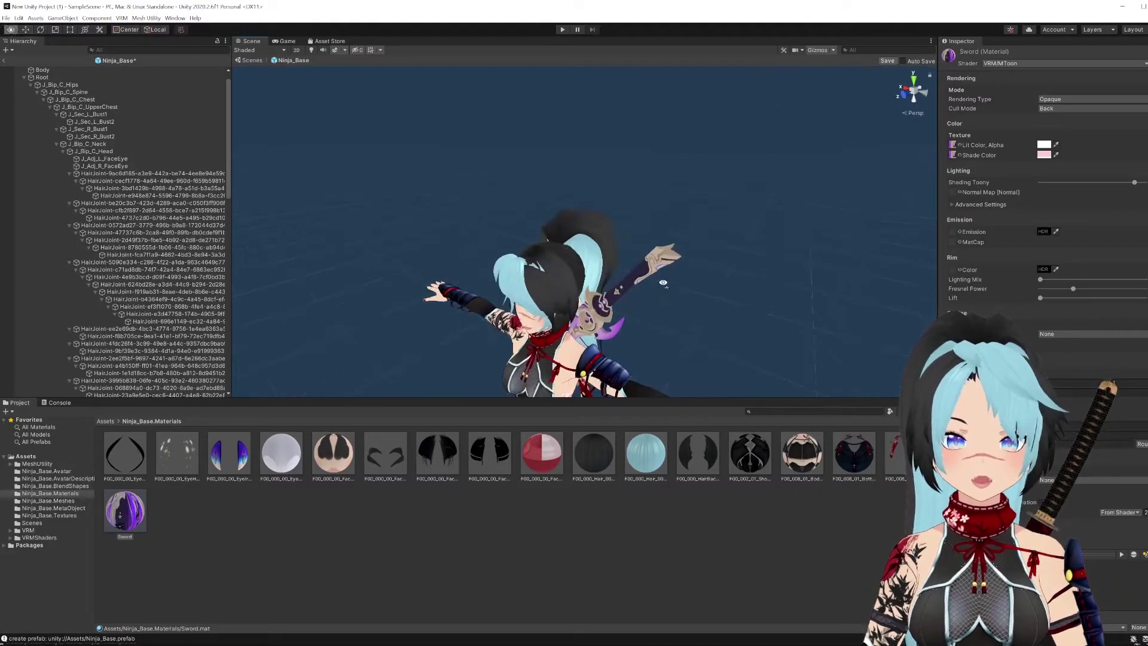
{"action": "right_click_drag", "start_coordinate": [663, 282], "coordinate": [640, 288]}
{"action": "middle_click_drag", "start_coordinate": [639, 288], "coordinate": [673, 197]}
{"action": "right_click_drag", "start_coordinate": [672, 197], "coordinate": [660, 255]}
{"action": "middle_click_drag", "start_coordinate": [660, 255], "coordinate": [634, 263]}
{"action": "middle_click_drag", "start_coordinate": [514, 263], "coordinate": [647, 234]}
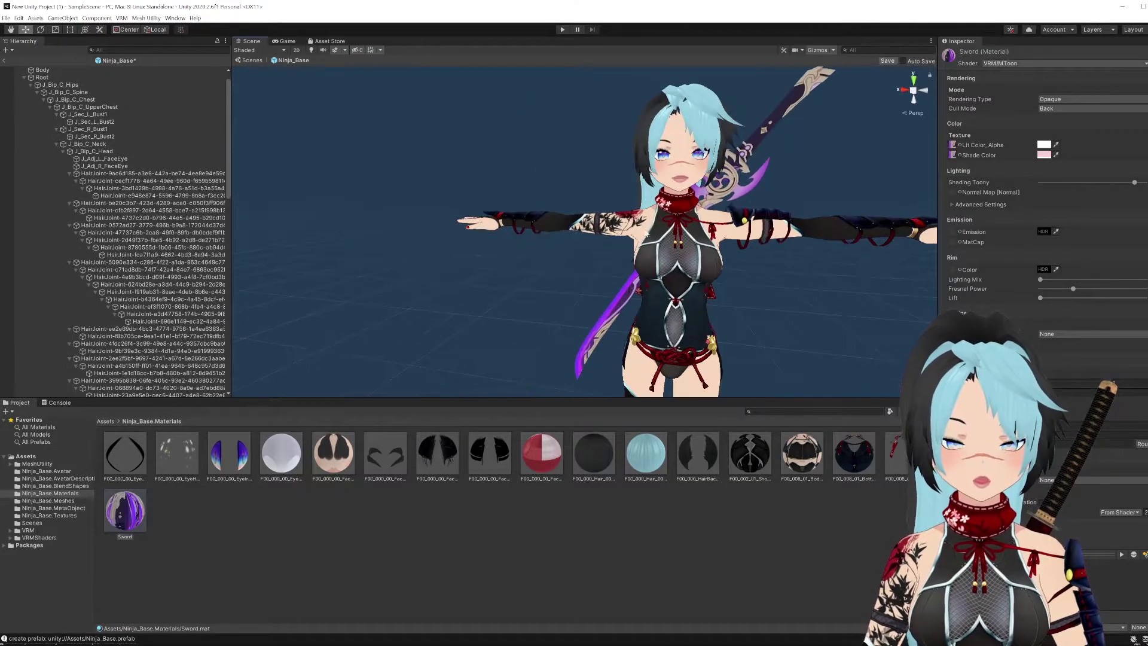
{"action": "left_click", "coordinate": [1064, 100]}
{"action": "left_click", "coordinate": [1051, 117]}
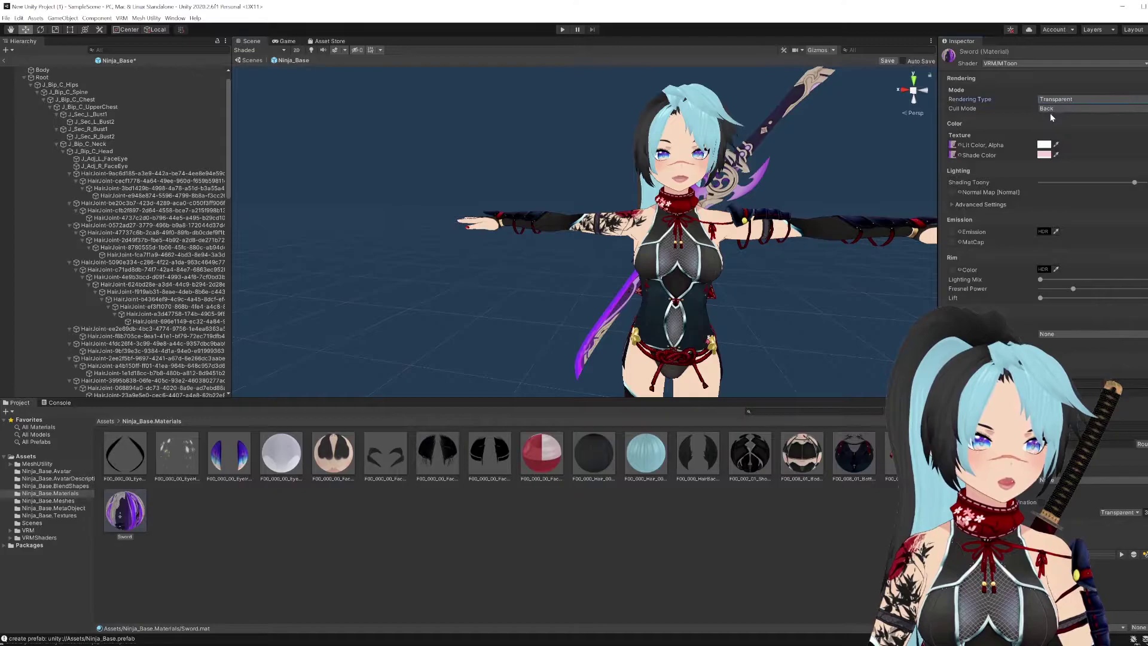
{"action": "left_click", "coordinate": [1051, 110]}
{"action": "left_click", "coordinate": [1053, 116]}
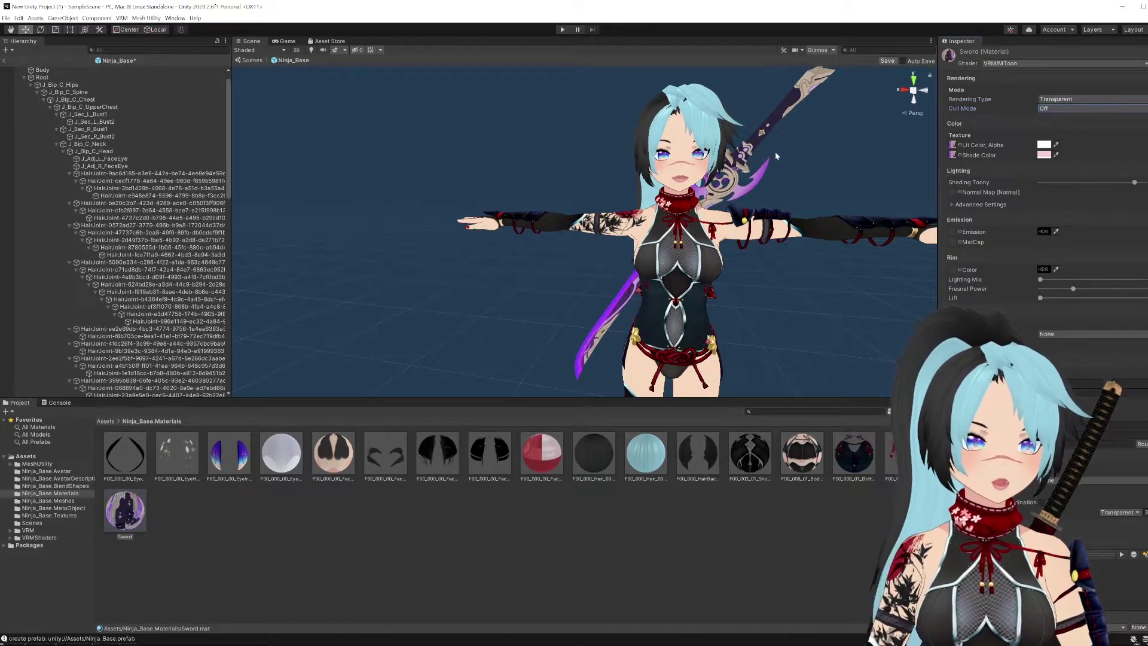
{"action": "middle_click_drag", "start_coordinate": [775, 156], "coordinate": [669, 169]}
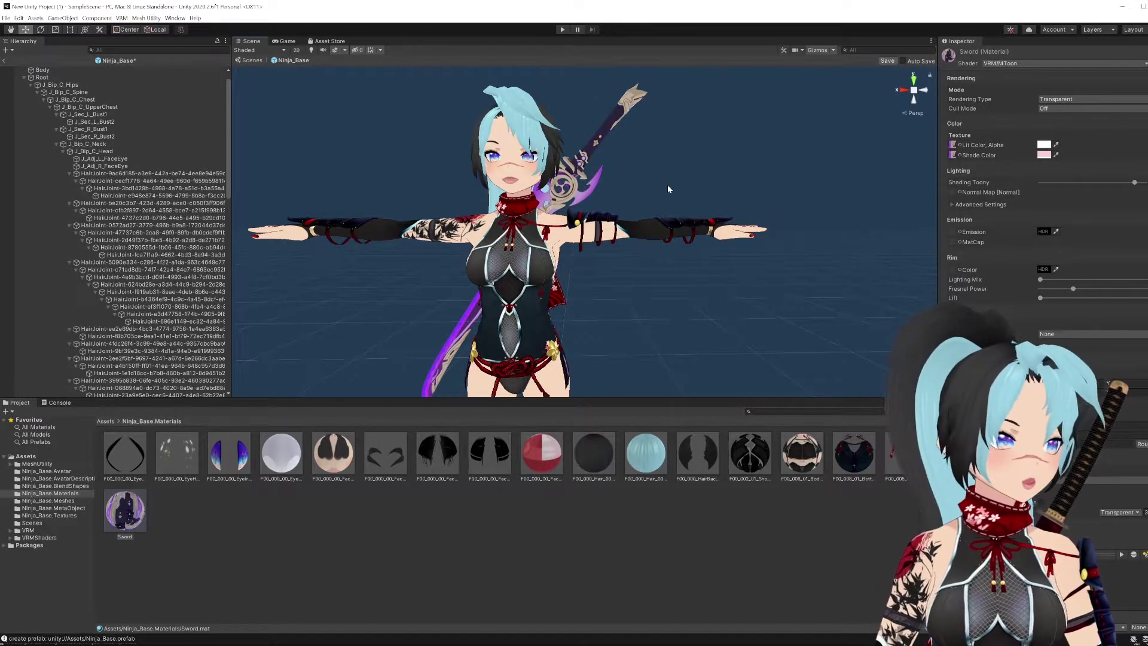
{"action": "scroll", "coordinate": [637, 199], "scroll_direction": "down", "scroll_amount": 5}
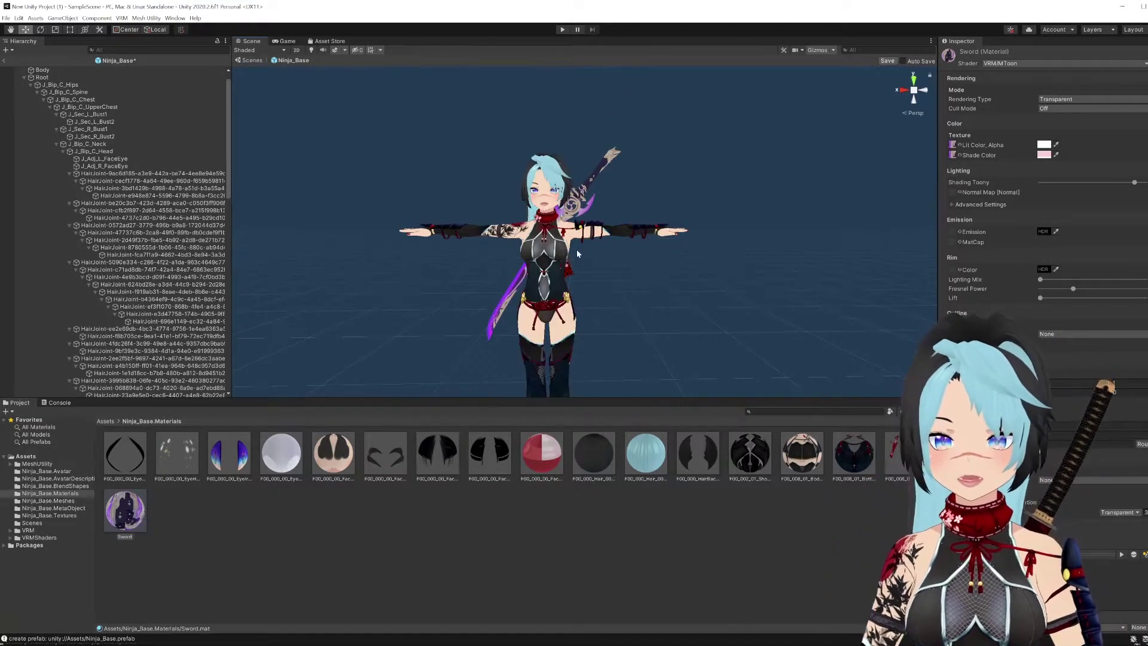
{"action": "right_click_drag", "start_coordinate": [611, 287], "coordinate": [608, 278]}
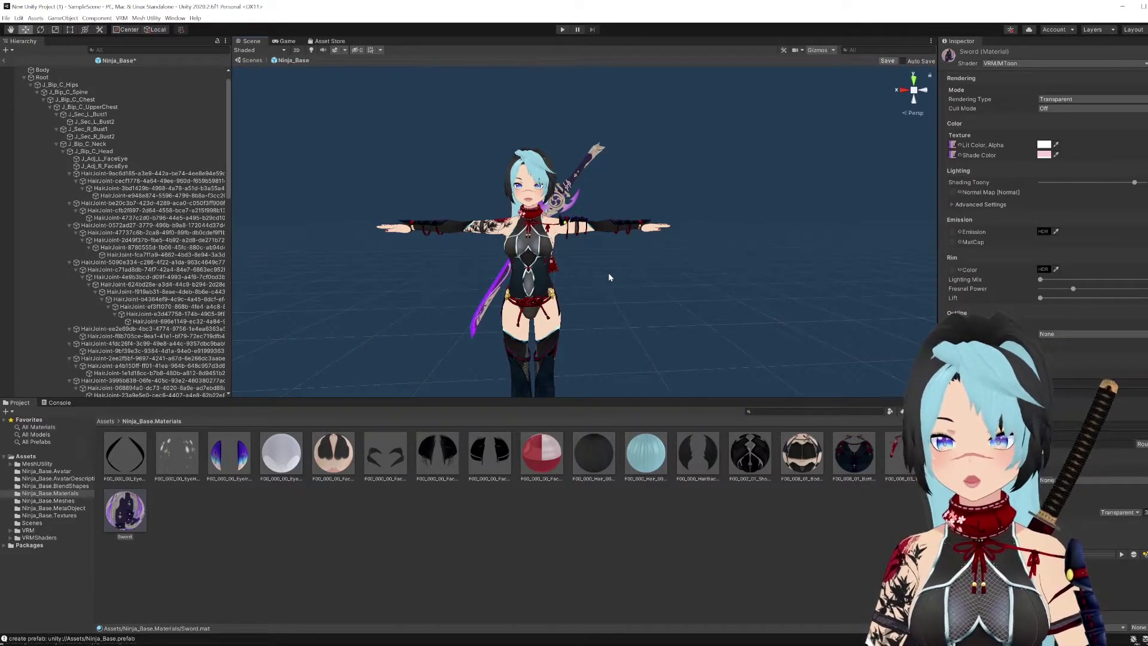
{"action": "scroll", "coordinate": [138, 105], "scroll_direction": "up", "scroll_amount": 2}
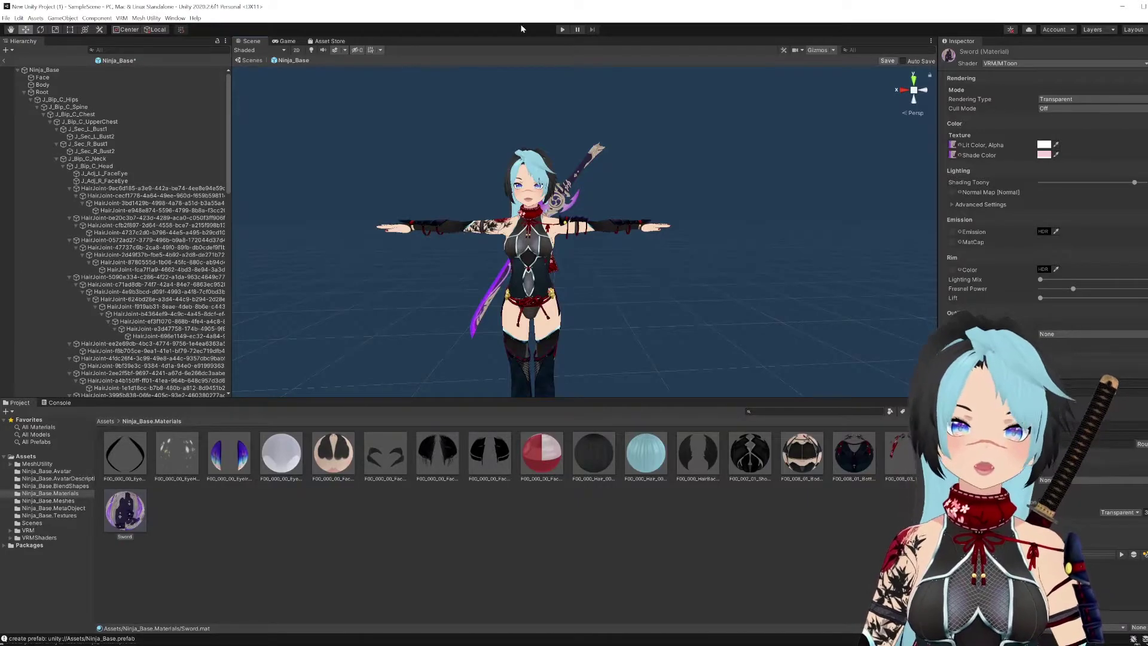
- Reparent the Mistsplitter object from the upper chest bone to J_Bip_L_Hand in the avatar's bone hierarchy
{"action": "left_click", "coordinate": [562, 189]}
{"action": "middle_click_drag", "start_coordinate": [586, 209], "coordinate": [575, 223]}
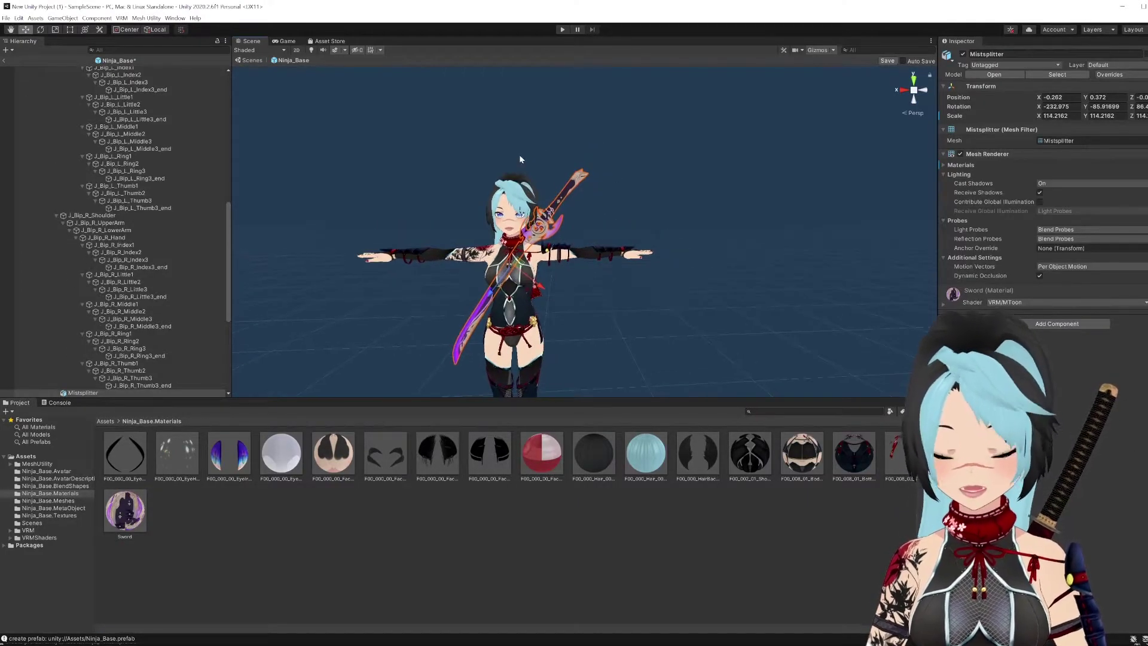
{"action": "scroll", "coordinate": [196, 198], "scroll_direction": "up", "scroll_amount": 6}
{"action": "scroll", "coordinate": [548, 244], "scroll_direction": "up", "scroll_amount": 3}
{"action": "scroll", "coordinate": [548, 244], "scroll_direction": "down", "scroll_amount": 2}
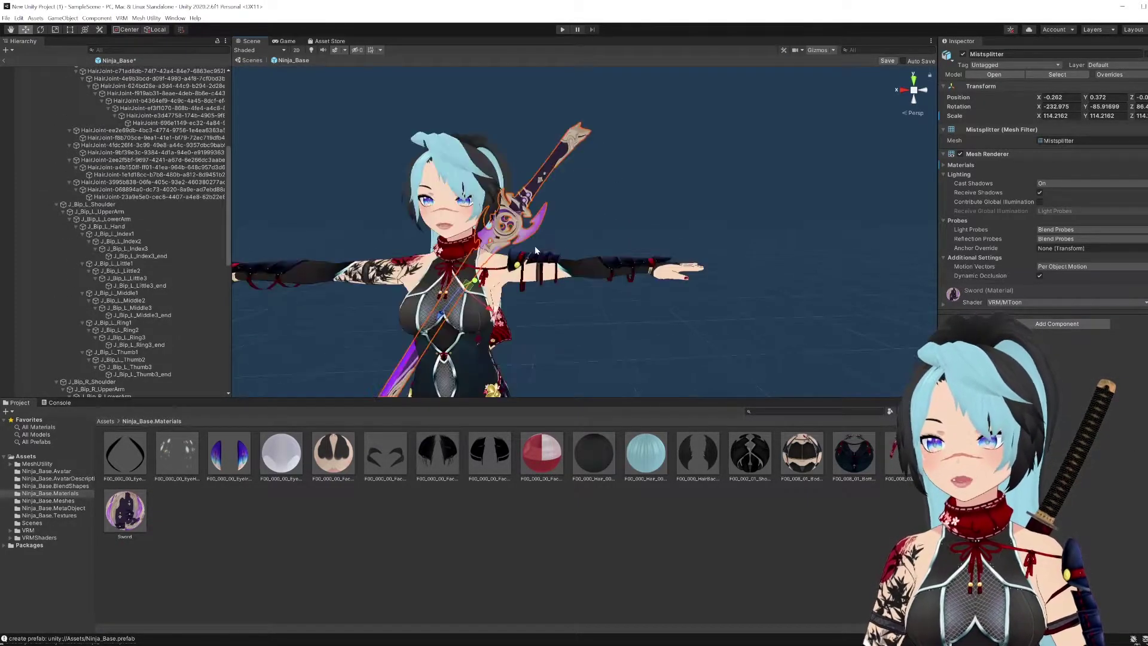
{"action": "scroll", "coordinate": [108, 175], "scroll_direction": "up", "scroll_amount": 5}
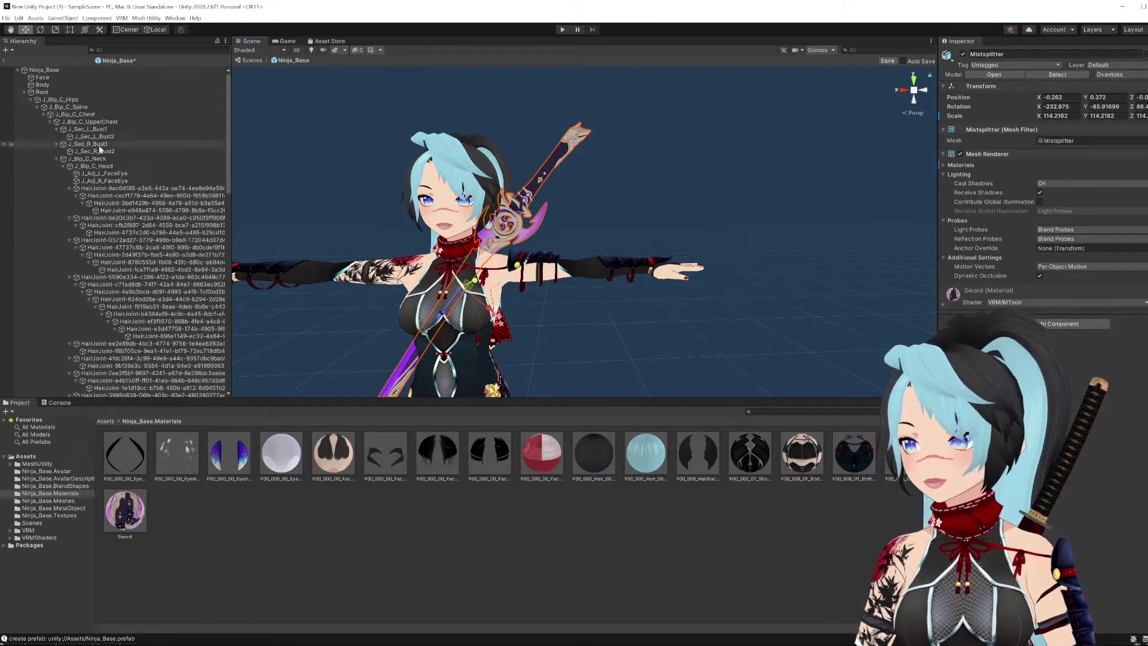
{"action": "scroll", "coordinate": [108, 175], "scroll_direction": "down", "scroll_amount": 15}
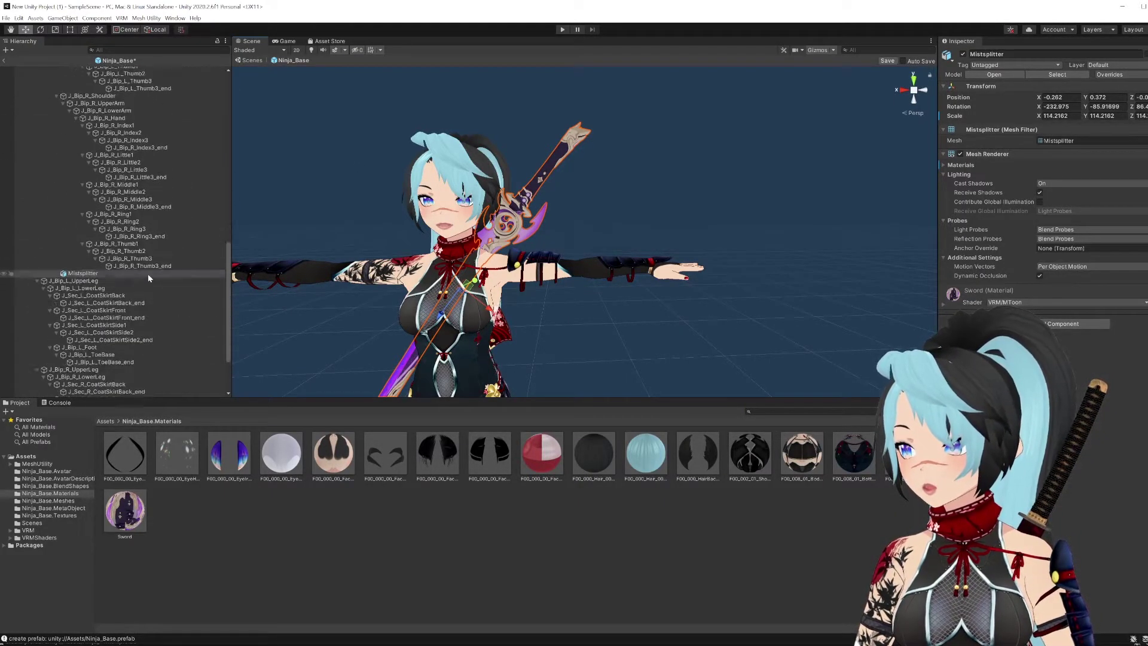
{"action": "left_click", "coordinate": [82, 194]}
{"action": "scroll", "coordinate": [64, 317], "scroll_direction": "up", "scroll_amount": 5}
{"action": "mouse_move", "coordinate": [71, 331]}
{"action": "left_mouse_down"}
{"action": "mouse_move", "coordinate": [129, 156]}
{"action": "mouse_move", "coordinate": [128, 93]}
{"action": "mouse_move", "coordinate": [172, 38]}
{"action": "mouse_move", "coordinate": [134, 92]}
{"action": "mouse_move", "coordinate": [118, 90]}
{"action": "mouse_move", "coordinate": [94, 309]}
{"action": "left_mouse_up"}
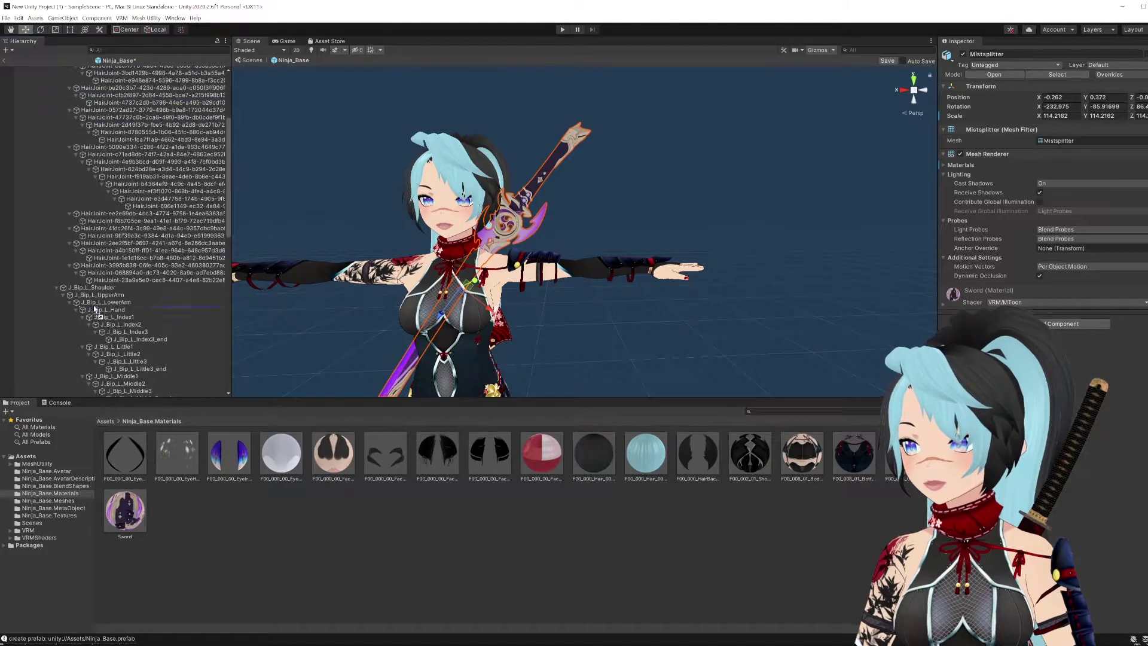
{"action": "mouse_move", "coordinate": [148, 341]}
{"action": "left_mouse_down"}
{"action": "mouse_move", "coordinate": [134, 386]}
{"action": "mouse_move", "coordinate": [112, 238]}
{"action": "mouse_move", "coordinate": [149, 263]}
{"action": "mouse_move", "coordinate": [139, 395]}
{"action": "mouse_move", "coordinate": [116, 176]}
{"action": "mouse_move", "coordinate": [122, 195]}
{"action": "left_mouse_up"}
{"action": "scroll", "coordinate": [414, 245], "scroll_direction": "down", "scroll_amount": 5}
- Rotate the sword to point outward, with Y rotation about -263, and move it to the avatar's left hand, at about X -0.10, Y -0.03
{"action": "middle_click_drag", "start_coordinate": [463, 244], "coordinate": [524, 238]}
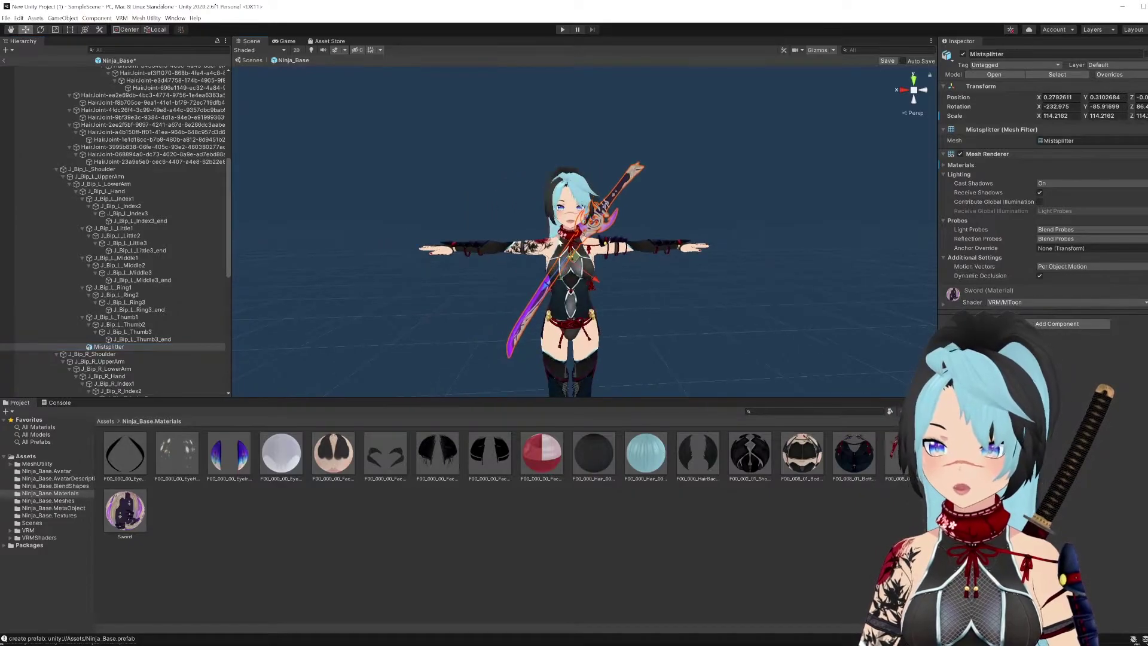
{"action": "left_click_drag", "start_coordinate": [575, 262], "coordinate": [422, 276]}
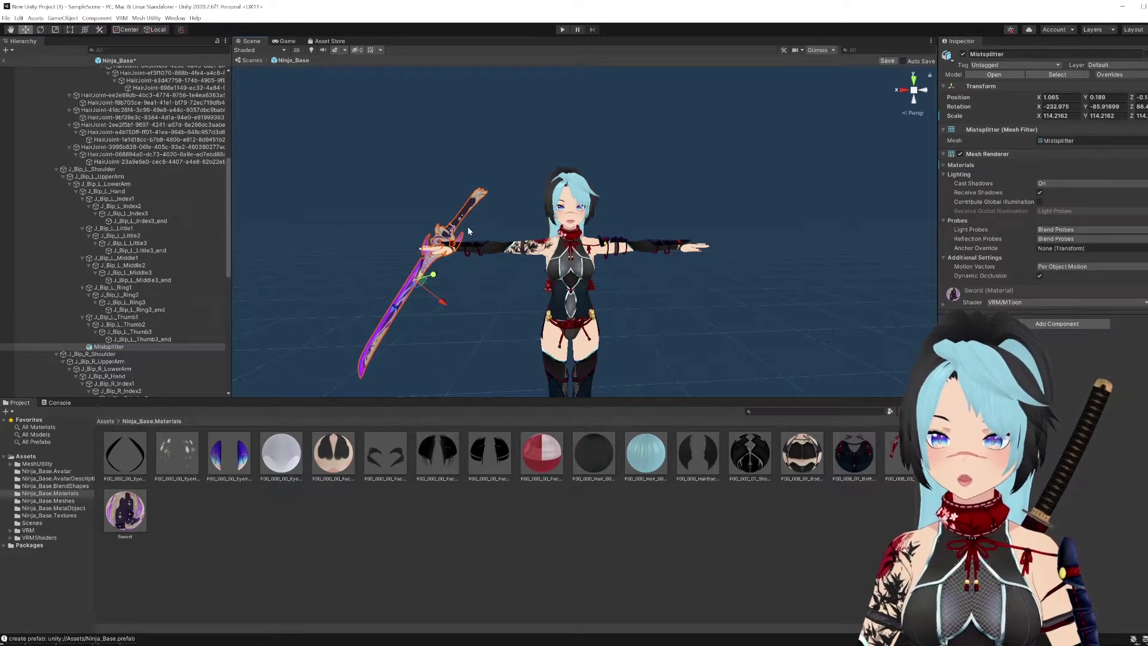
{"action": "left_click_drag", "start_coordinate": [424, 277], "coordinate": [419, 131]}
{"action": "key", "text": "e"}
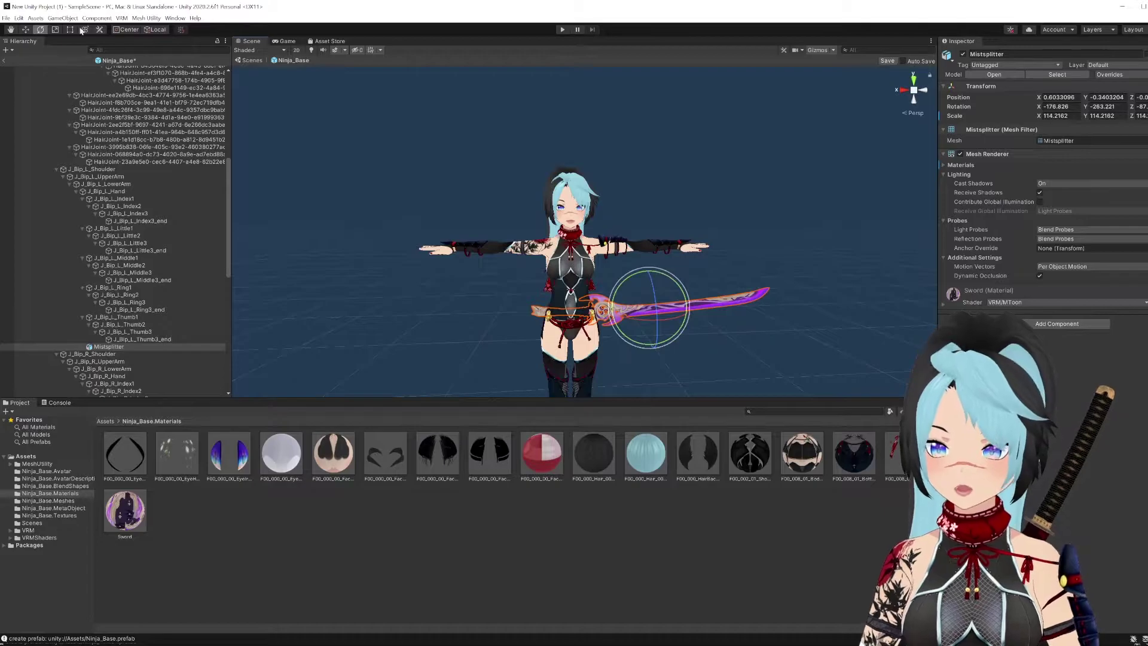
{"action": "left_click", "coordinate": [26, 30]}
{"action": "left_click_drag", "start_coordinate": [651, 311], "coordinate": [724, 298]}
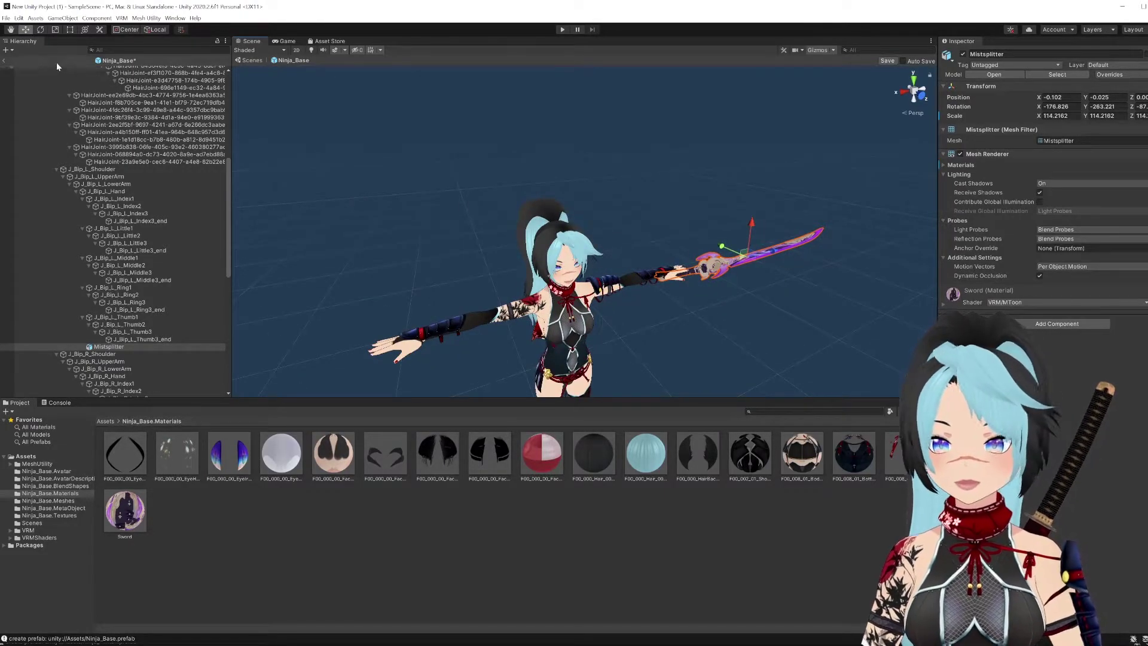
- Turn the sword to point forward, with Y rotation about -187, and move its handle into the left palm, at about X -0.107, Y -0.023
{"action": "left_click", "coordinate": [40, 30]}
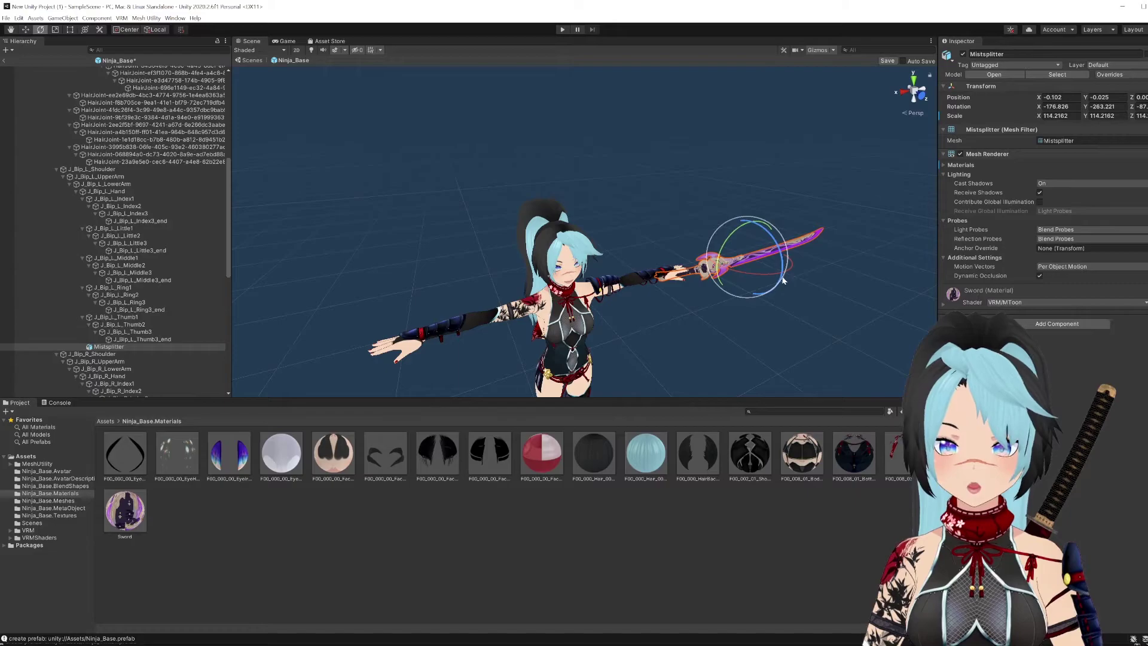
{"action": "left_click_drag", "start_coordinate": [784, 280], "coordinate": [779, 286]}
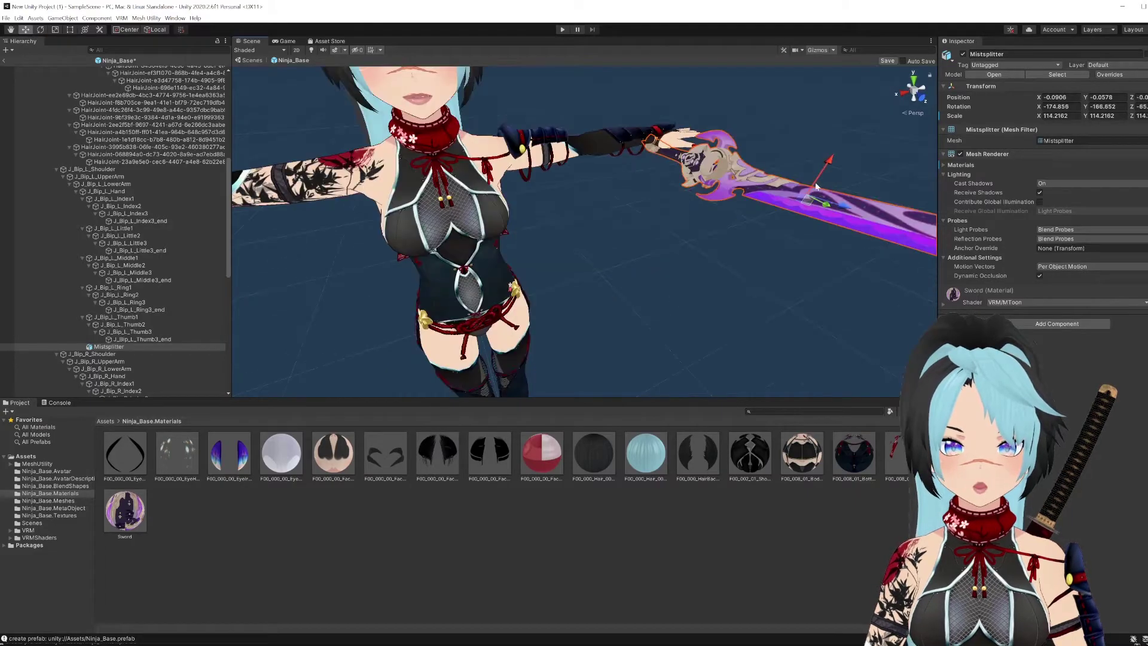
{"action": "left_click_drag", "start_coordinate": [817, 184], "coordinate": [830, 166]}
{"action": "left_click", "coordinate": [830, 116]}
{"action": "right_click_drag", "start_coordinate": [771, 156], "coordinate": [700, 226]}
{"action": "middle_click_drag", "start_coordinate": [700, 226], "coordinate": [631, 281]}
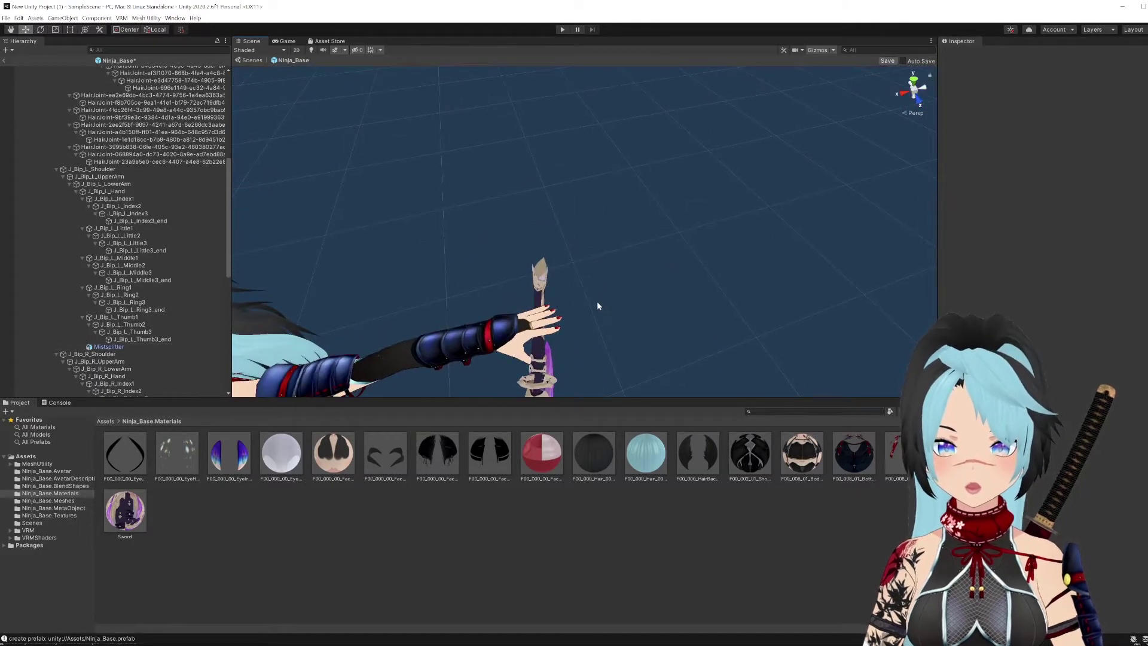
- Shift the sword sideways to fit its handle into the left hand's grip, and check the placement on the whole avatar
{"action": "left_click", "coordinate": [534, 349]}
{"action": "scroll", "coordinate": [573, 357], "scroll_direction": "down", "scroll_amount": 3}
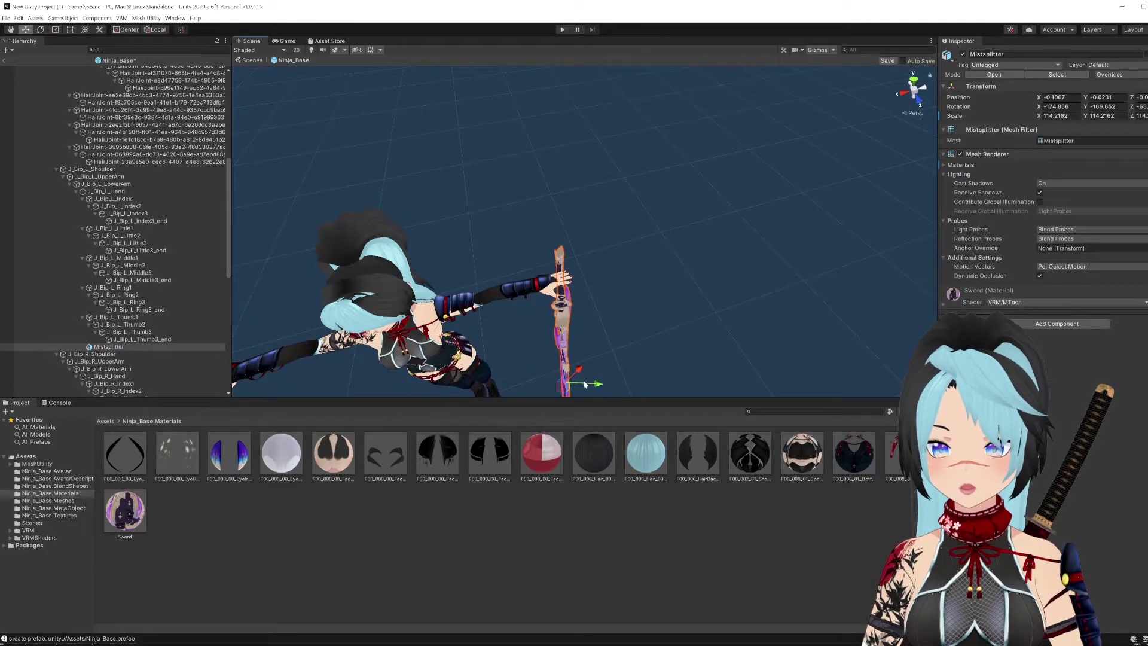
{"action": "left_click_drag", "start_coordinate": [585, 384], "coordinate": [577, 233]}
{"action": "left_click", "coordinate": [622, 364]}
{"action": "middle_click_drag", "start_coordinate": [576, 233], "coordinate": [518, 291]}
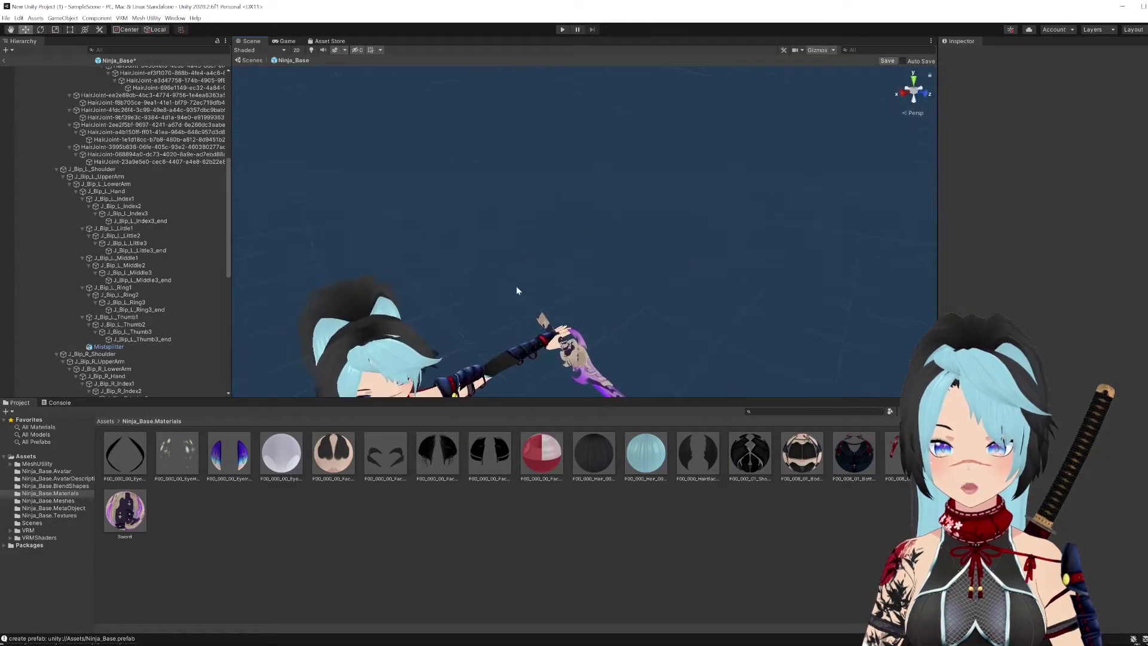
{"action": "scroll", "coordinate": [517, 291], "scroll_direction": "down", "scroll_amount": 2}
{"action": "middle_click_drag", "start_coordinate": [521, 365], "coordinate": [516, 198]}
{"action": "middle_click_drag", "start_coordinate": [580, 242], "coordinate": [523, 359]}
{"action": "scroll", "coordinate": [514, 335], "scroll_direction": "down", "scroll_amount": 2}
{"action": "scroll", "coordinate": [172, 174], "scroll_direction": "up", "scroll_amount": 3}
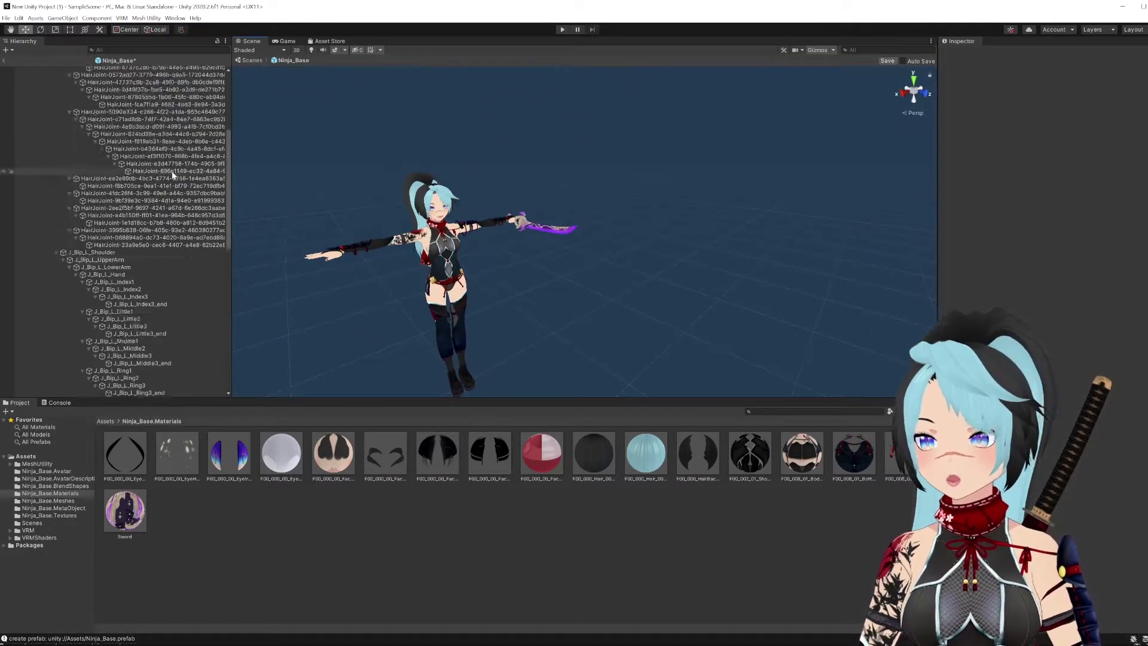
- Select the avatar's root object, Ninja_Base, and open the UniVRM humanoid exporter for it
{"action": "scroll", "coordinate": [173, 175], "scroll_direction": "up", "scroll_amount": 5}
{"action": "left_click", "coordinate": [122, 18]}
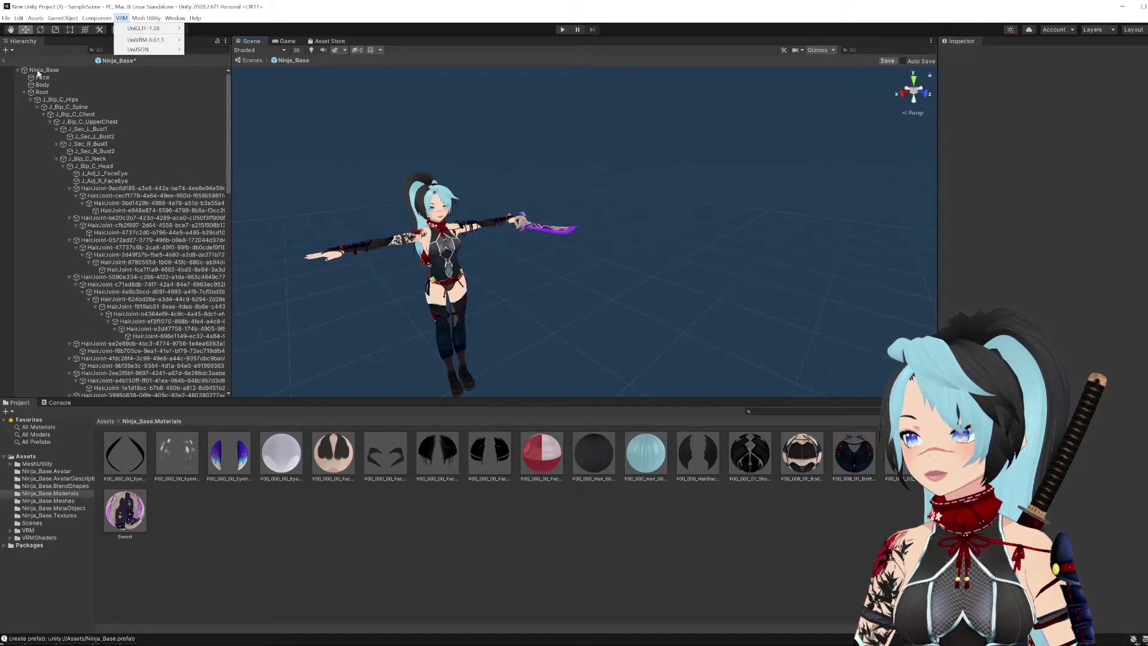
{"action": "left_click", "coordinate": [39, 70]}
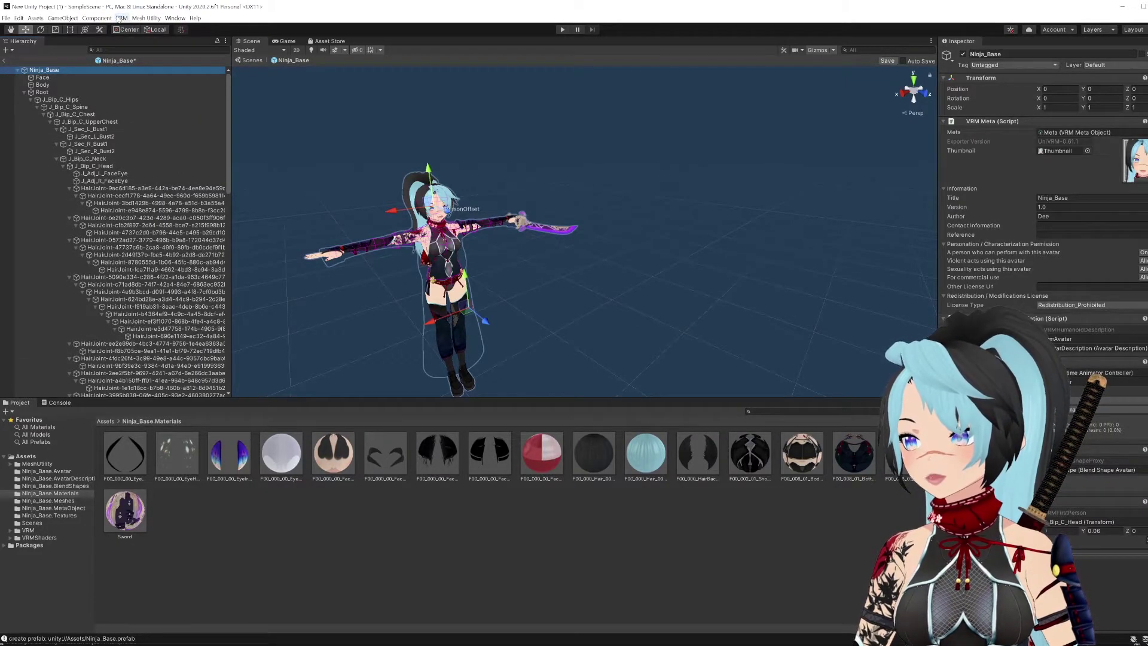
{"action": "left_click", "coordinate": [122, 18]}
{"action": "mouse_move", "coordinate": [150, 40]}
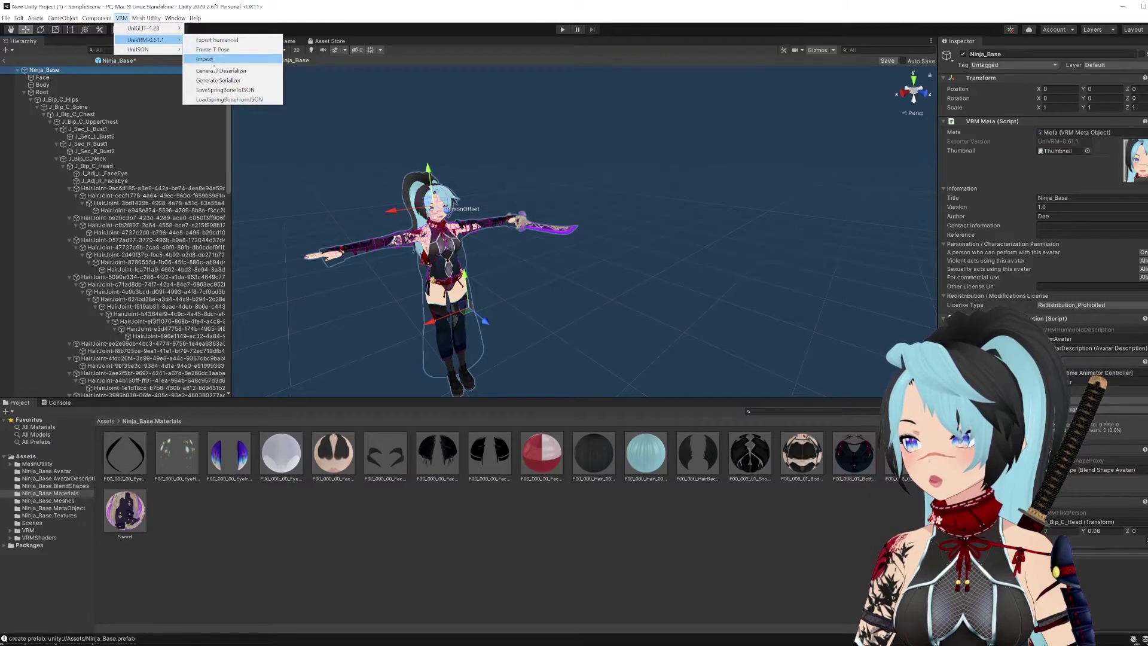
{"action": "left_click", "coordinate": [218, 40]}
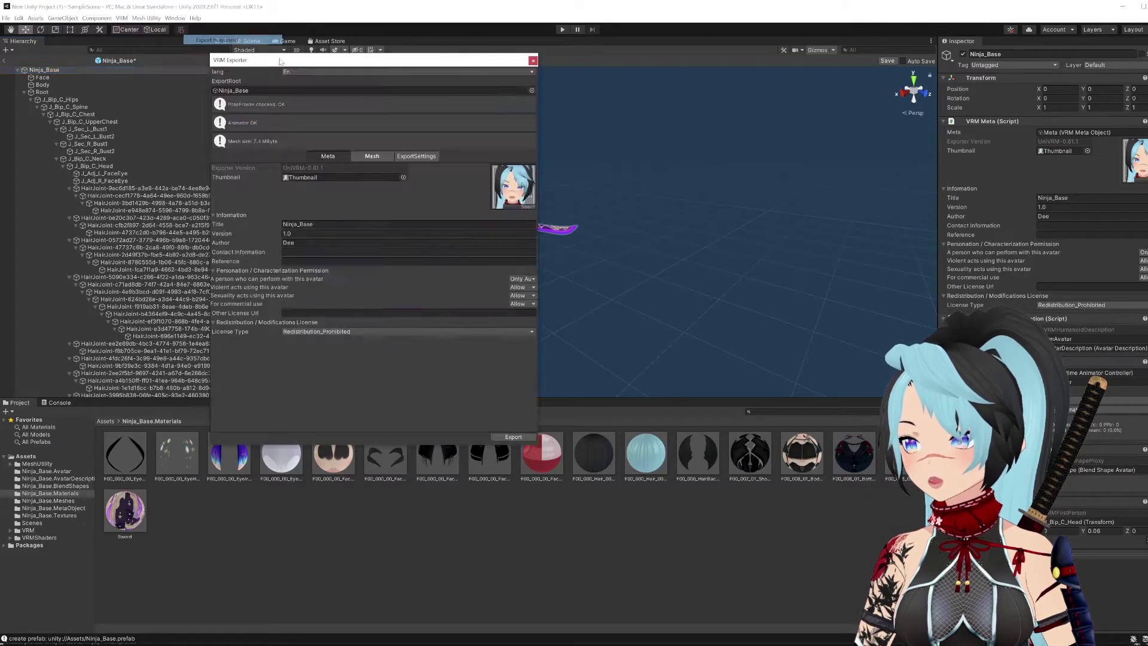
- Export the avatar to the Downloads folder as a VRM file named Sword test
{"action": "left_click", "coordinate": [513, 437]}
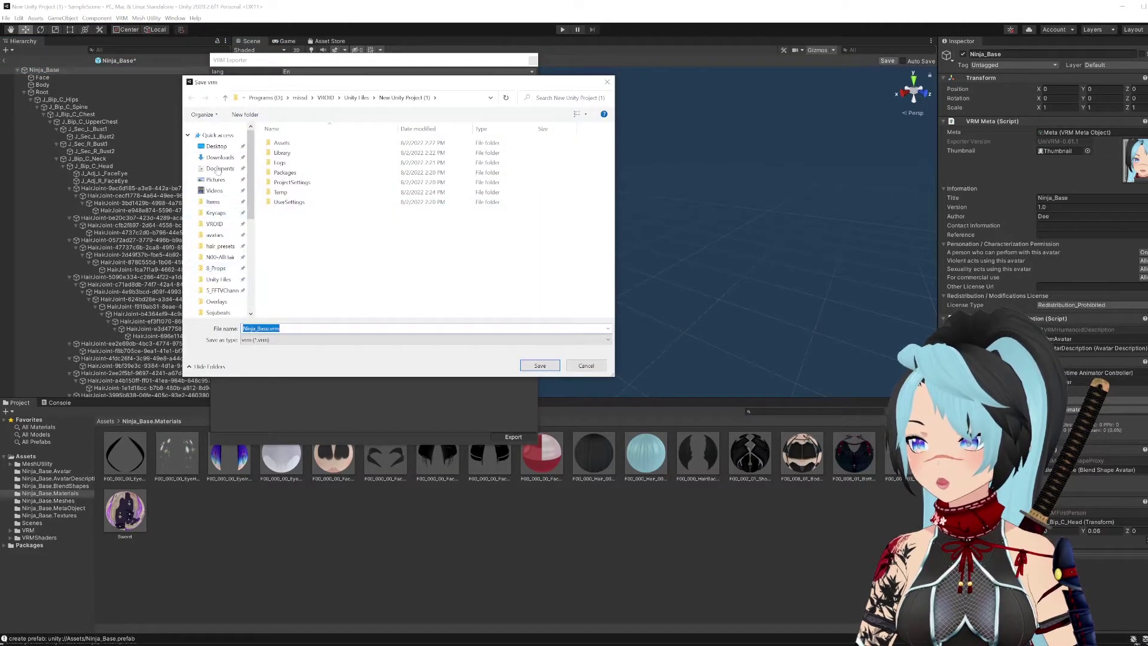
{"action": "left_click", "coordinate": [220, 157]}
{"action": "left_click", "coordinate": [350, 329]}
{"action": "type", "text": "Sword Test"}
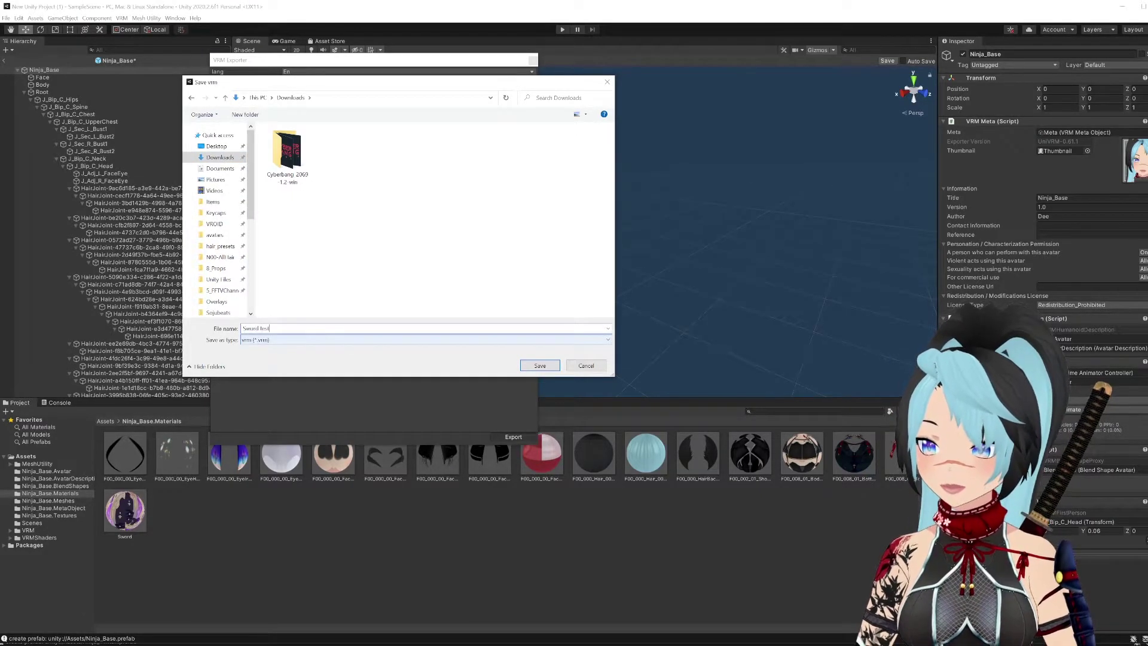
{"action": "key", "text": "Return"}
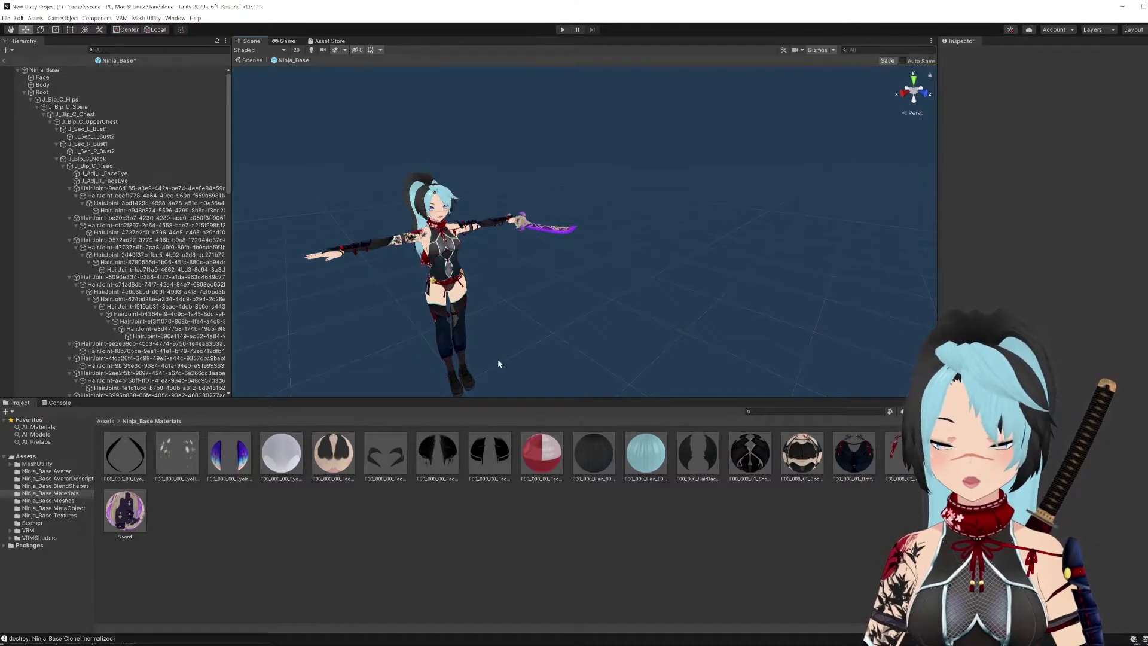
- Launch 3tene to test the exported avatar
{"action": "key", "text": "super"}
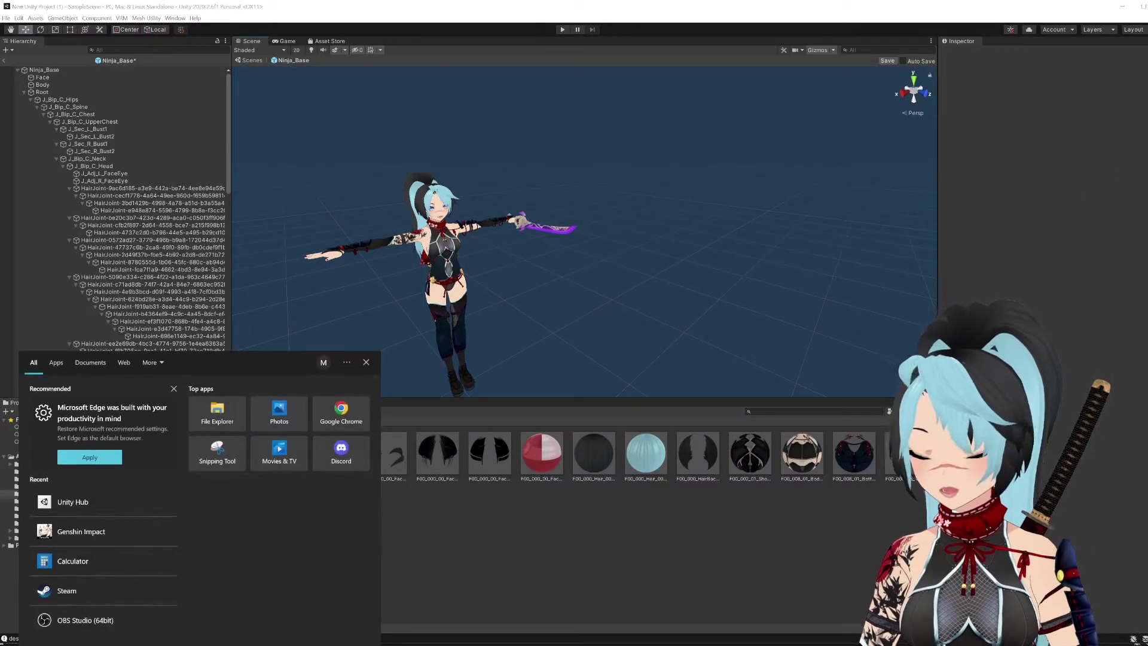
{"action": "type", "text": "3tene"}
{"action": "key", "text": "Return"}
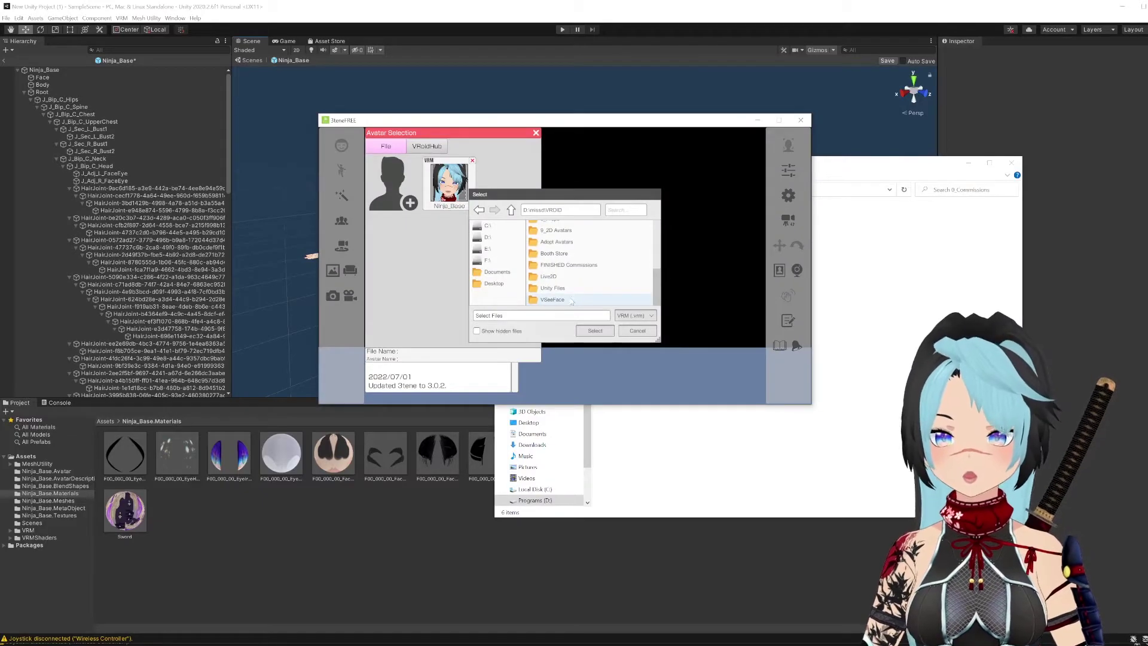
- Load Sword test.vrm from the commissions folder inside VROID, accept its license terms, and close the windows covering the avatar
{"action": "scroll", "coordinate": [572, 269], "scroll_direction": "up", "scroll_amount": 5}
{"action": "double_click", "coordinate": [553, 226]}
{"action": "left_click", "coordinate": [558, 272]}
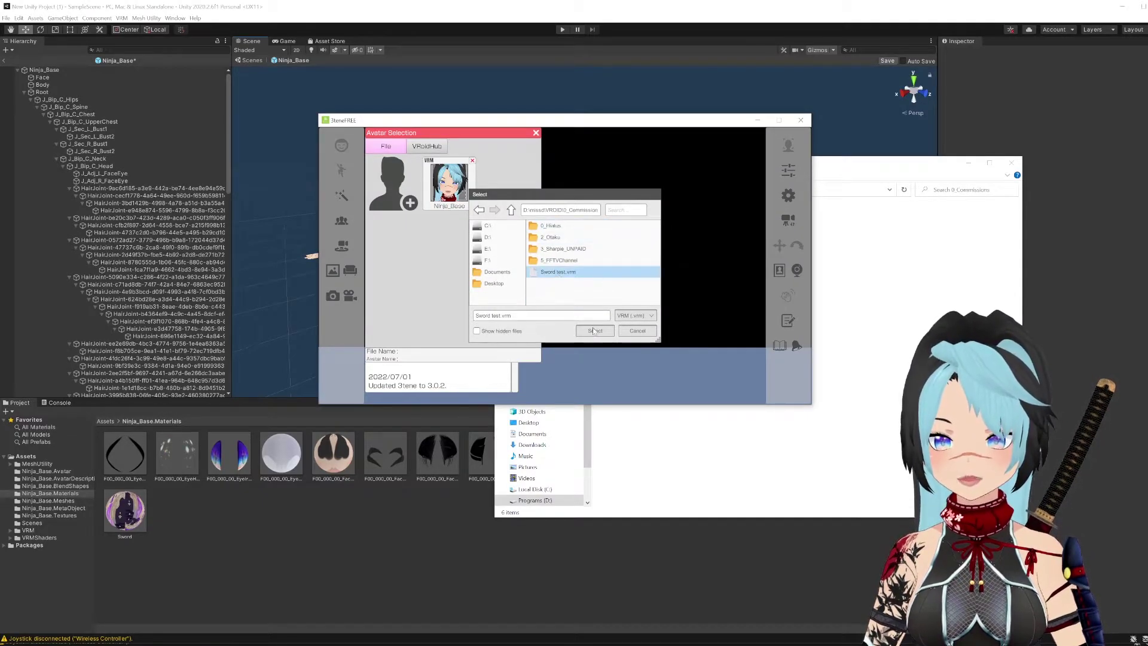
{"action": "left_click", "coordinate": [594, 331]}
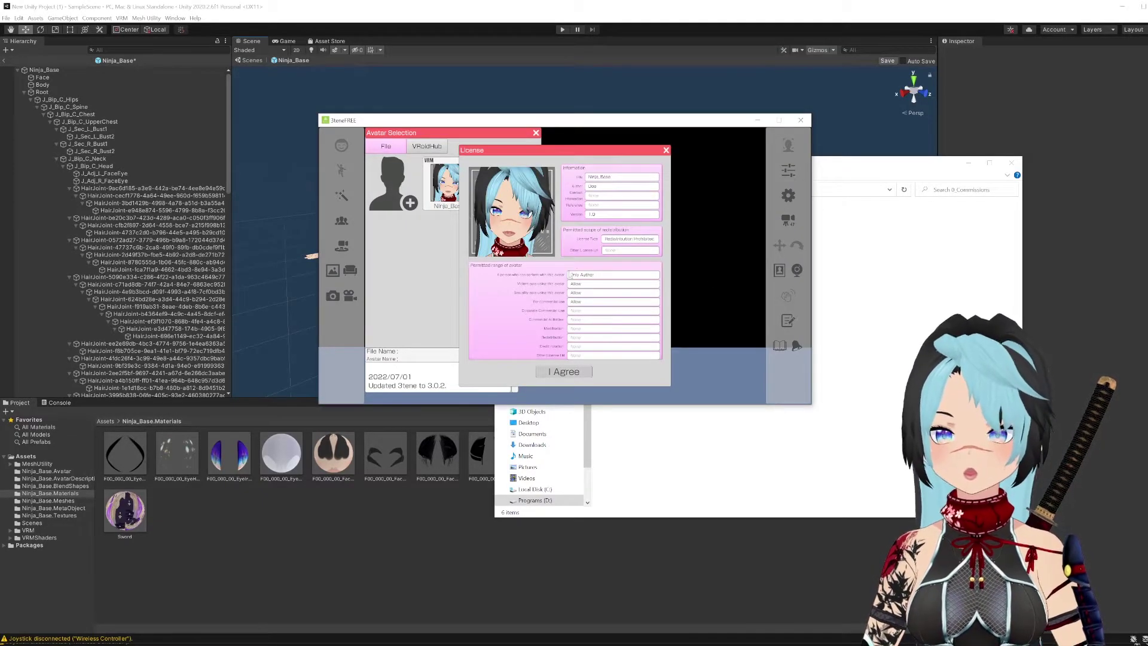
{"action": "left_click", "coordinate": [564, 371]}
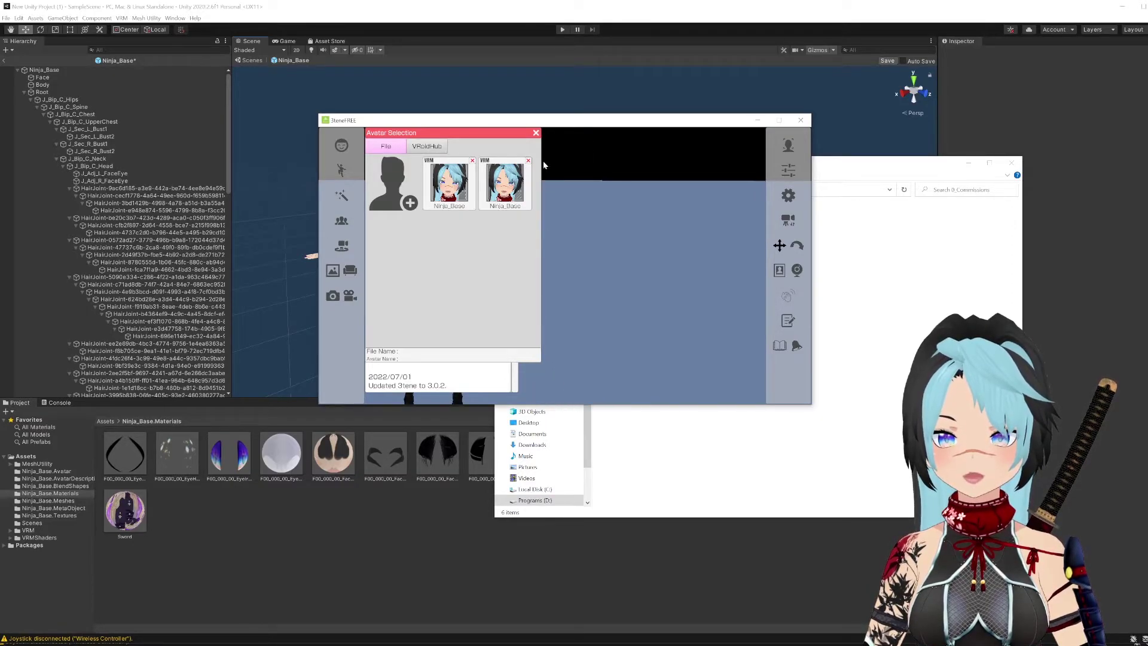
{"action": "left_click", "coordinate": [536, 134]}
{"action": "left_click", "coordinate": [513, 320]}
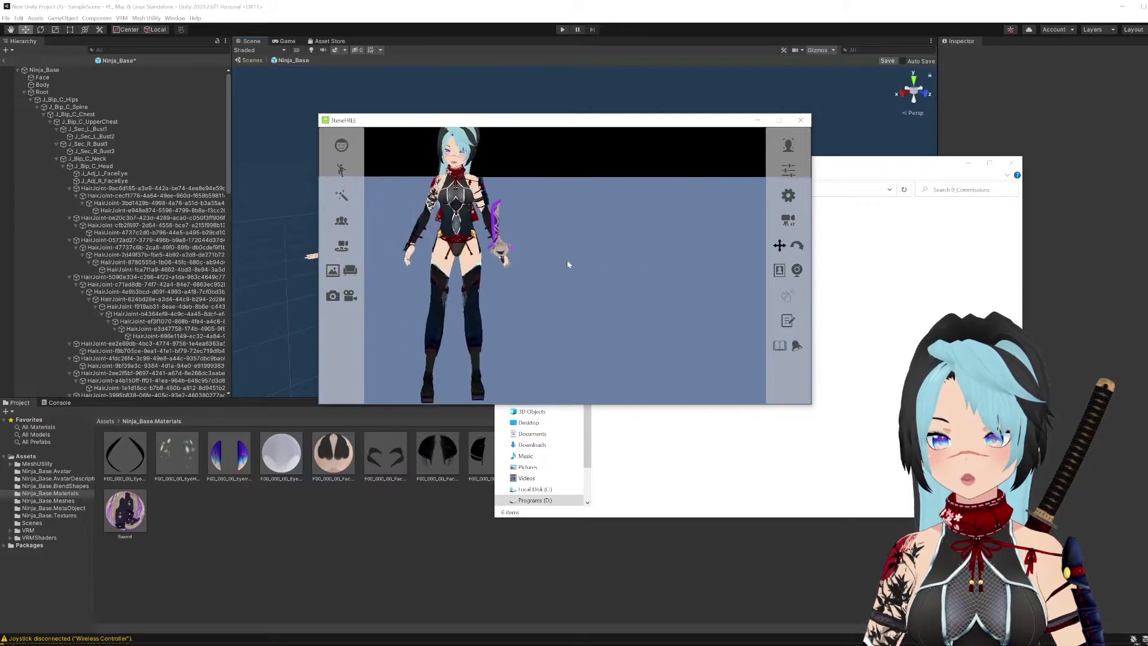
- Move and rotate the loaded avatar to examine how the sword sits in its left hand from the side and front
{"action": "left_click_drag", "start_coordinate": [567, 261], "coordinate": [618, 282]}
{"action": "left_click", "coordinate": [796, 246]}
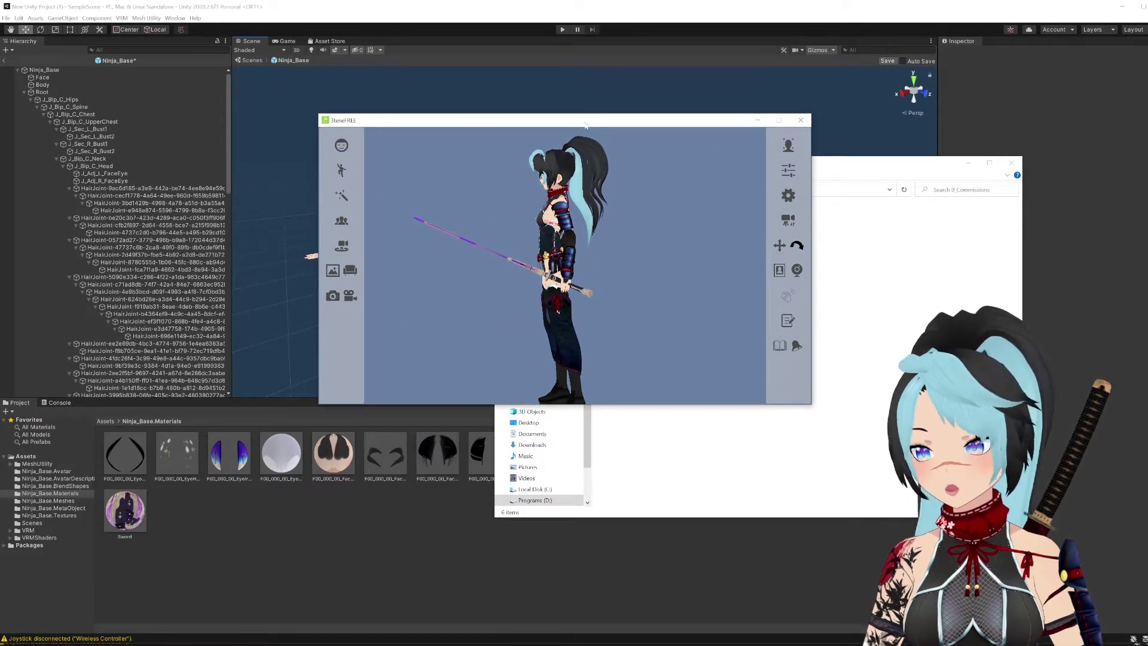
{"action": "left_click", "coordinate": [582, 95]}
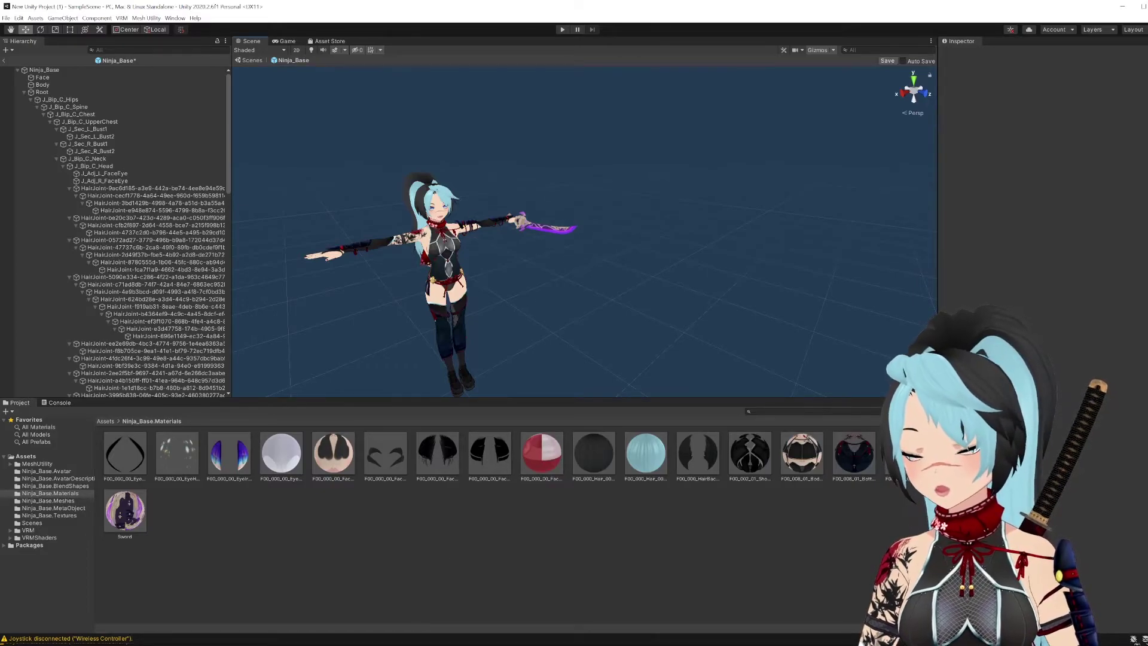
{"action": "key", "text": "alt+Tab"}
{"action": "left_click_drag", "start_coordinate": [622, 328], "coordinate": [700, 293]}
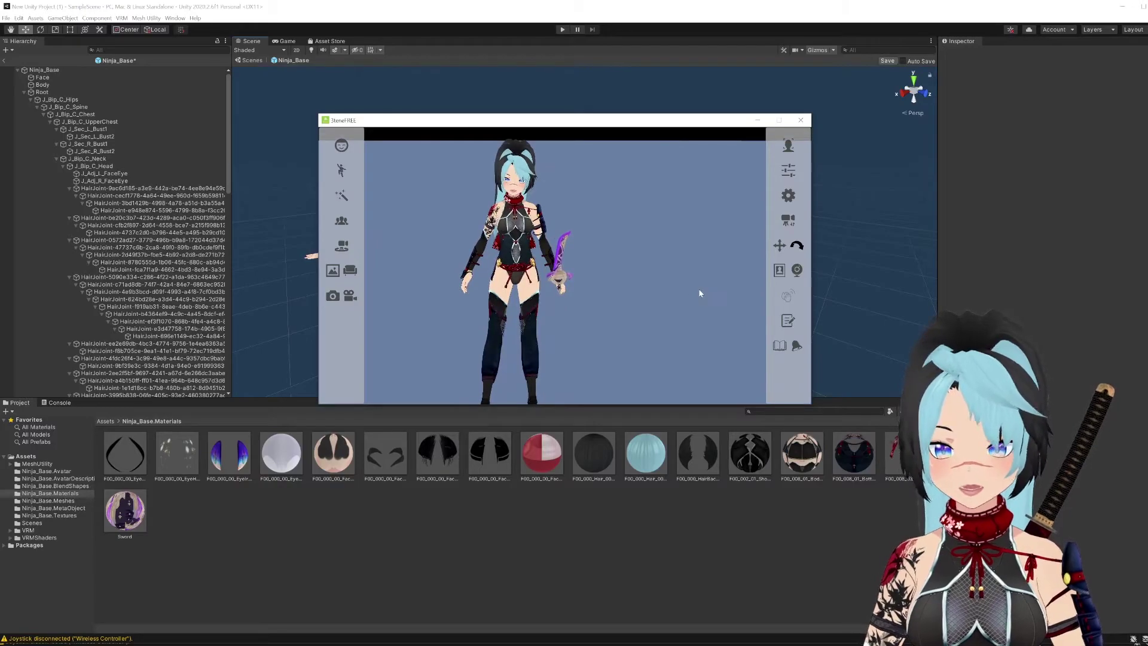